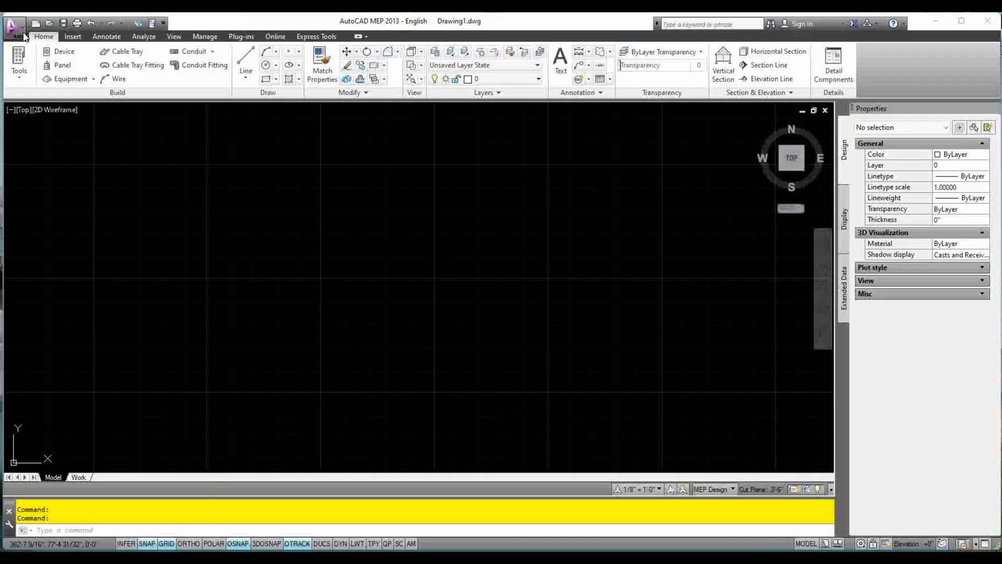
- Start saving the drawing under a new name and browse to the Conduit folder inside F:\2025\2025-05-26-Conduit Tutorial
{"action": "left_click", "coordinate": [23, 35]}
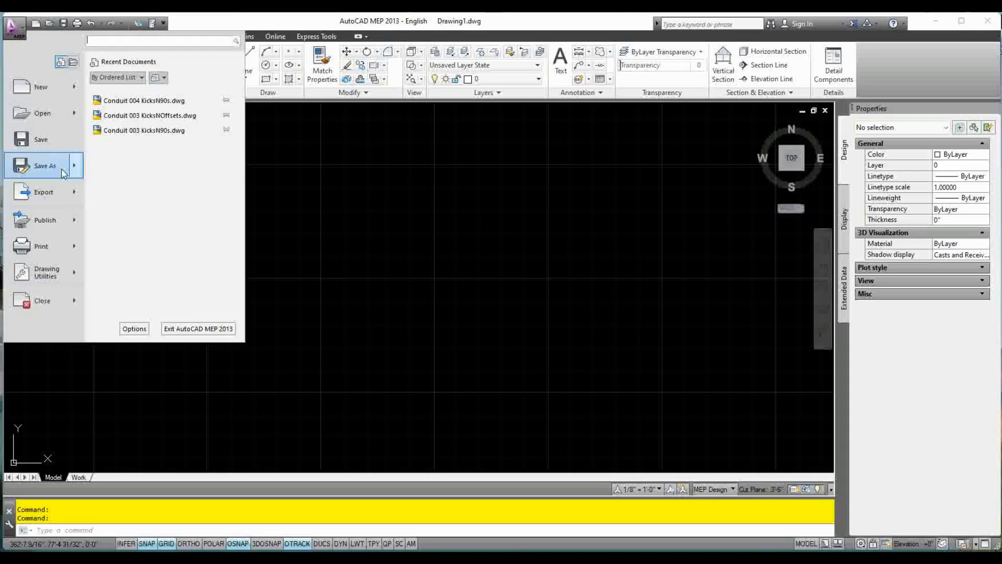
{"action": "mouse_move", "coordinate": [57, 169]}
{"action": "left_click", "coordinate": [159, 103]}
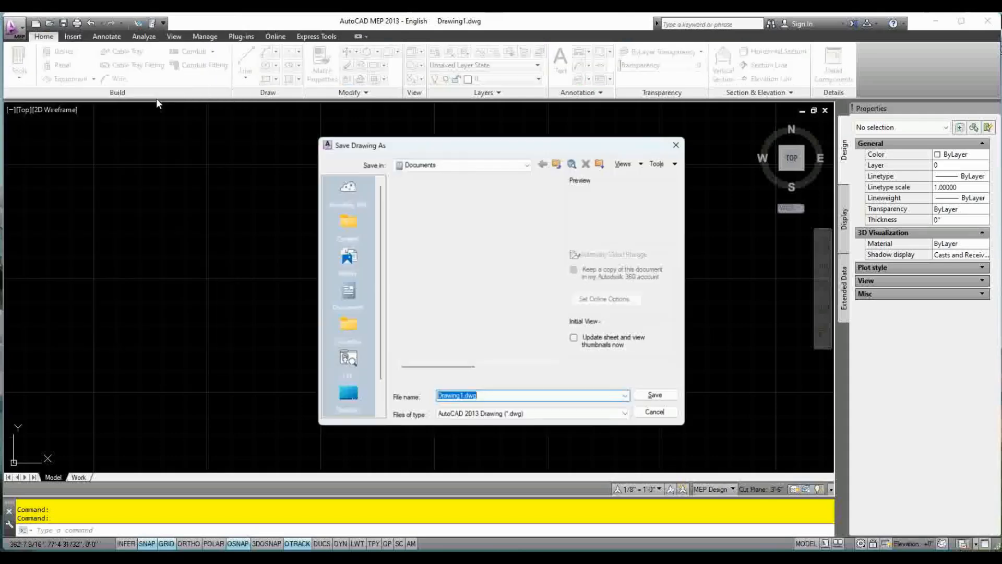
{"action": "left_click", "coordinate": [560, 166]}
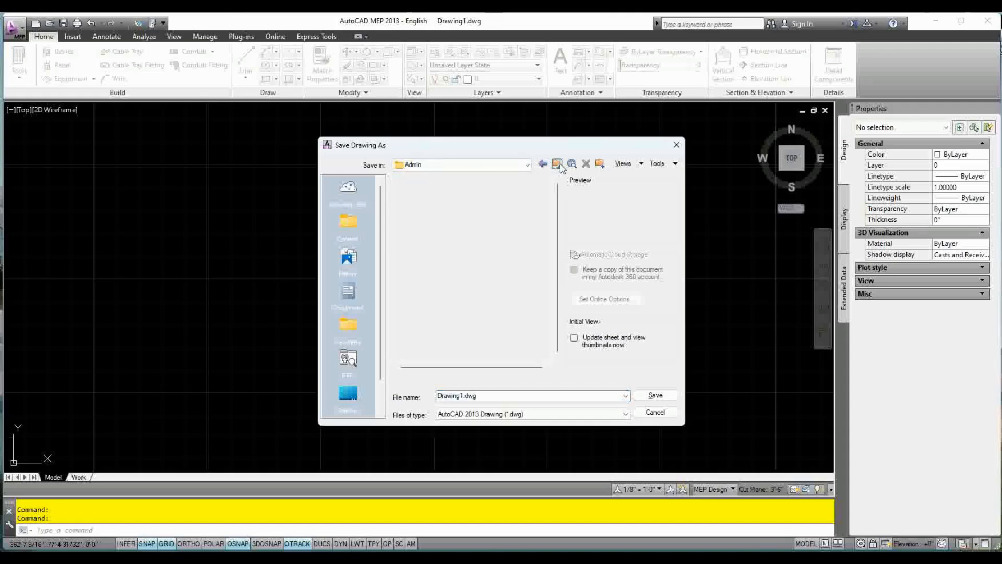
{"action": "left_click", "coordinate": [561, 166]}
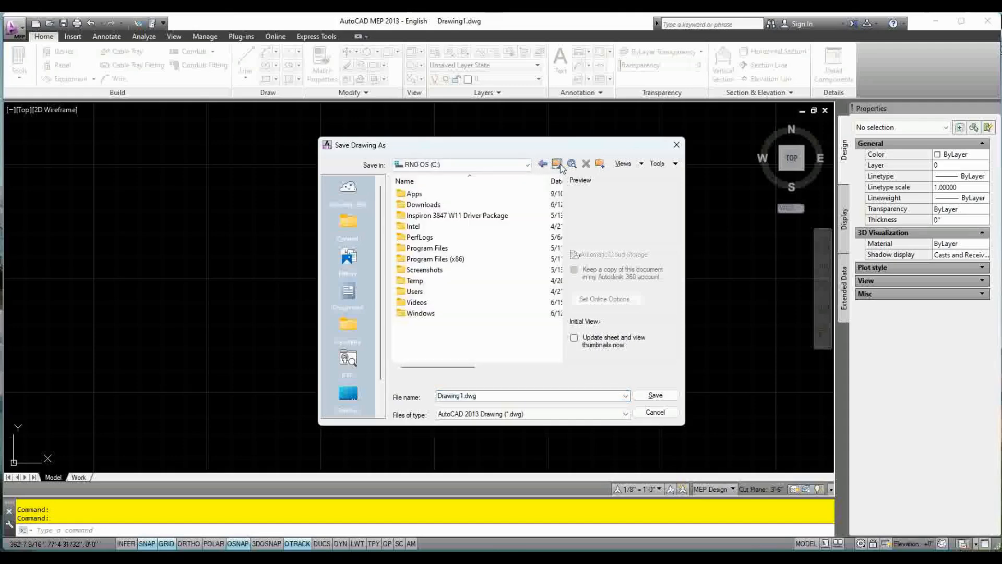
{"action": "left_click", "coordinate": [560, 166]}
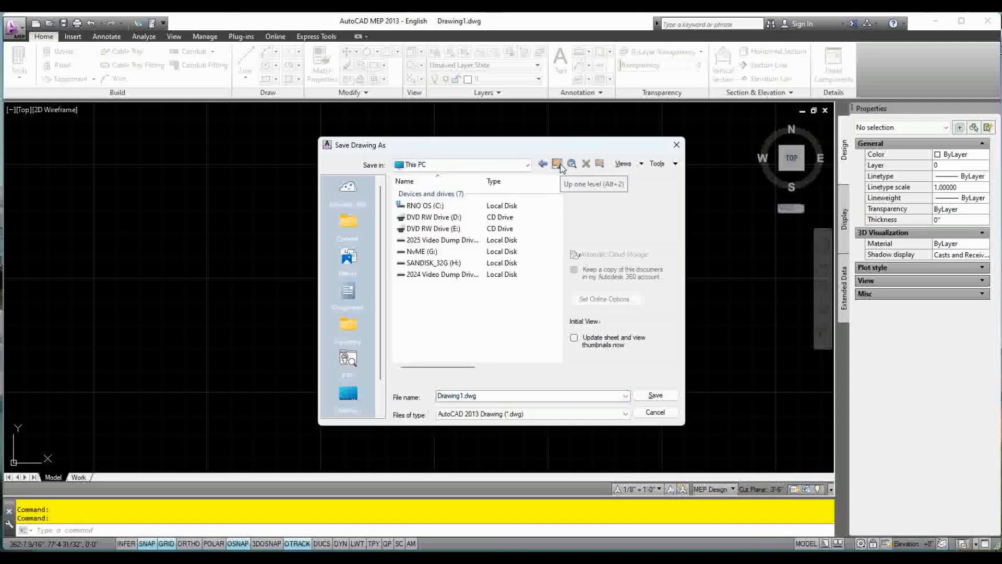
{"action": "left_click", "coordinate": [443, 240]}
{"action": "double_click", "coordinate": [444, 240]}
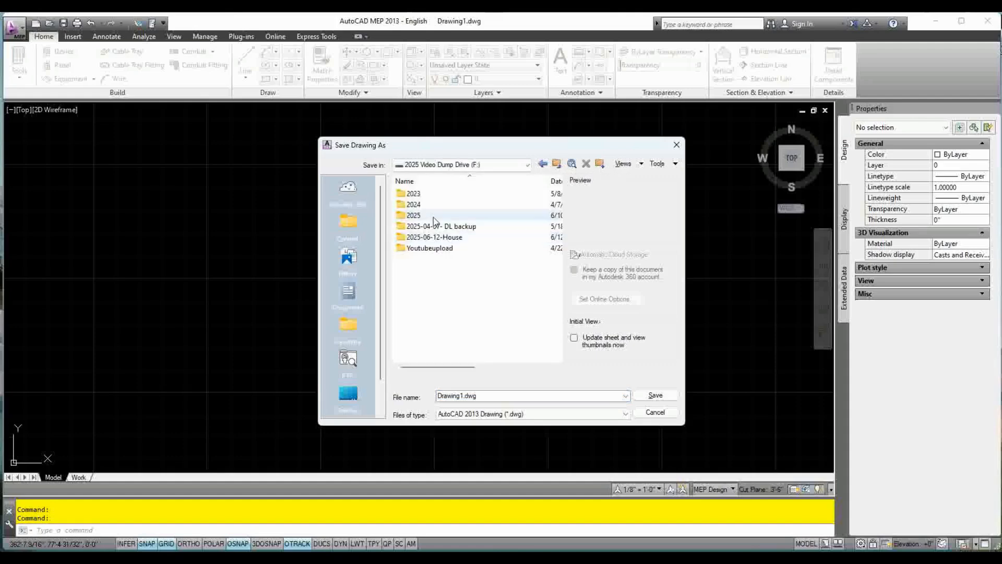
{"action": "double_click", "coordinate": [434, 218]}
{"action": "double_click", "coordinate": [433, 217]}
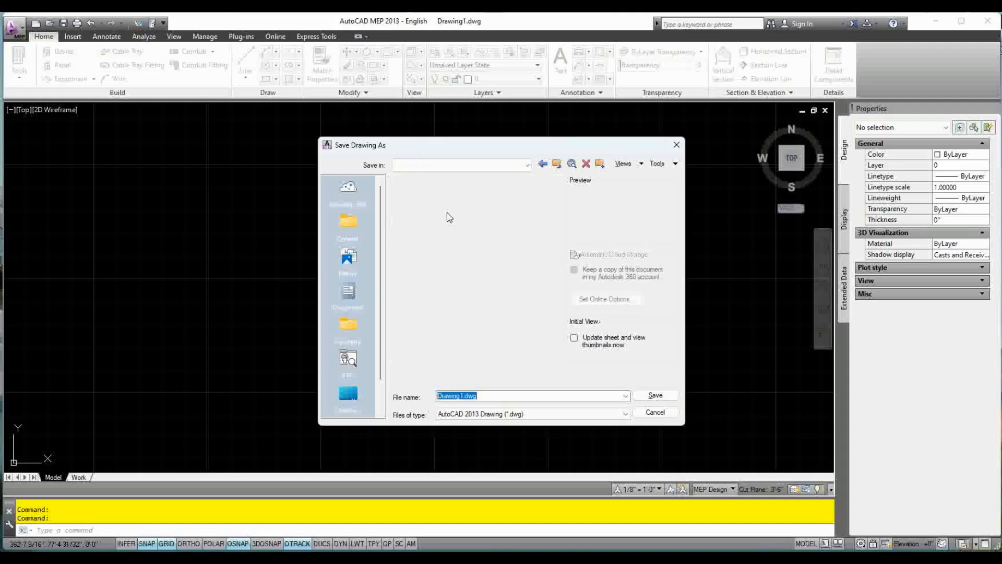
{"action": "double_click", "coordinate": [419, 193]}
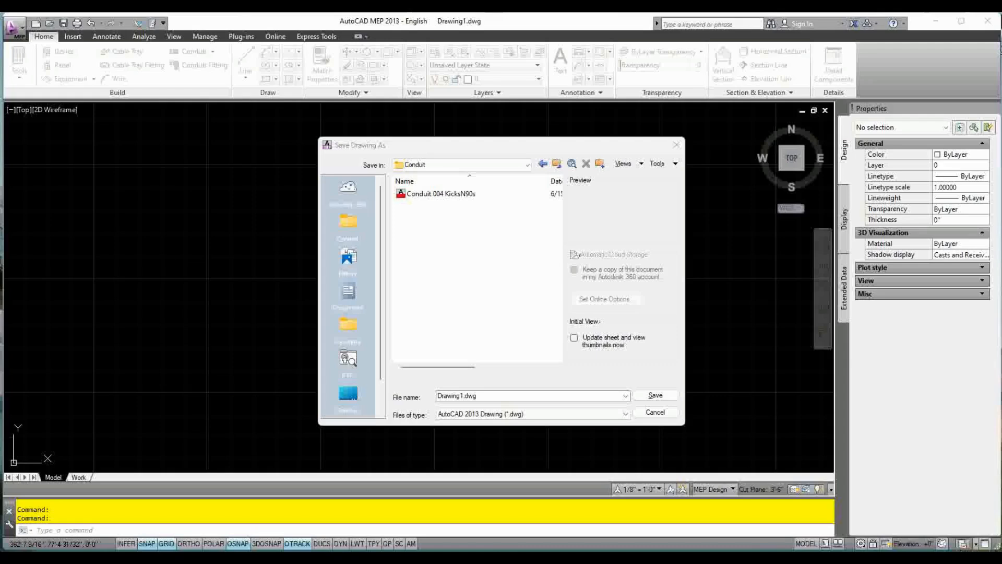
- Name the drawing "Conduit 005 Rolling Offset" and save it as an AutoCAD 2013 drawing
{"action": "left_click", "coordinate": [505, 397]}
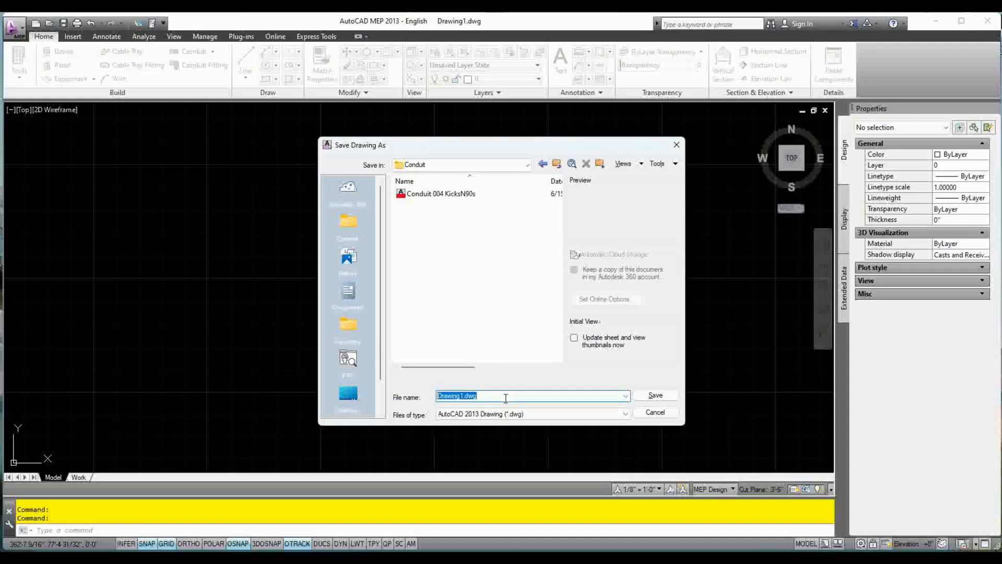
{"action": "type", "text": "Conduit "}
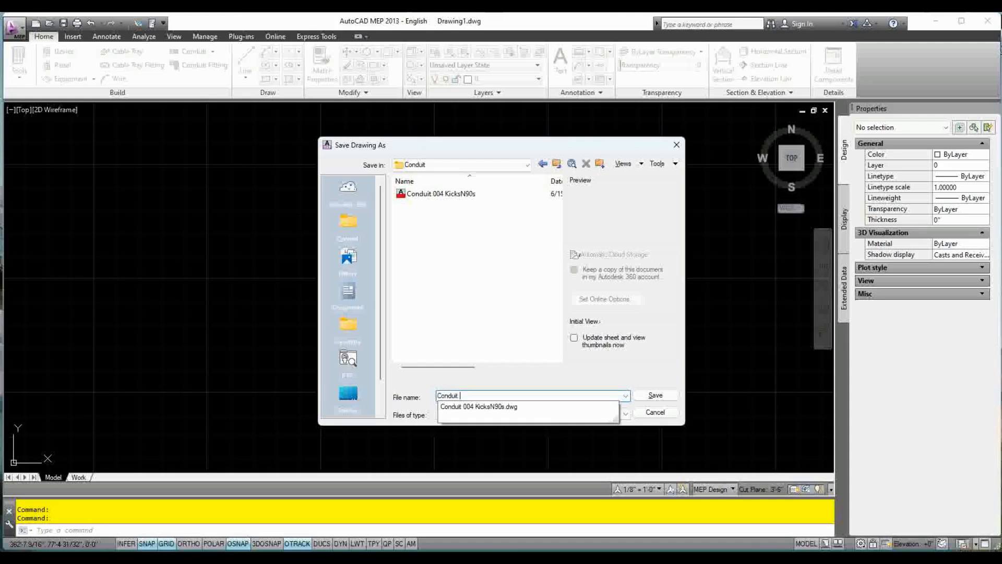
{"action": "type", "text": "005"}
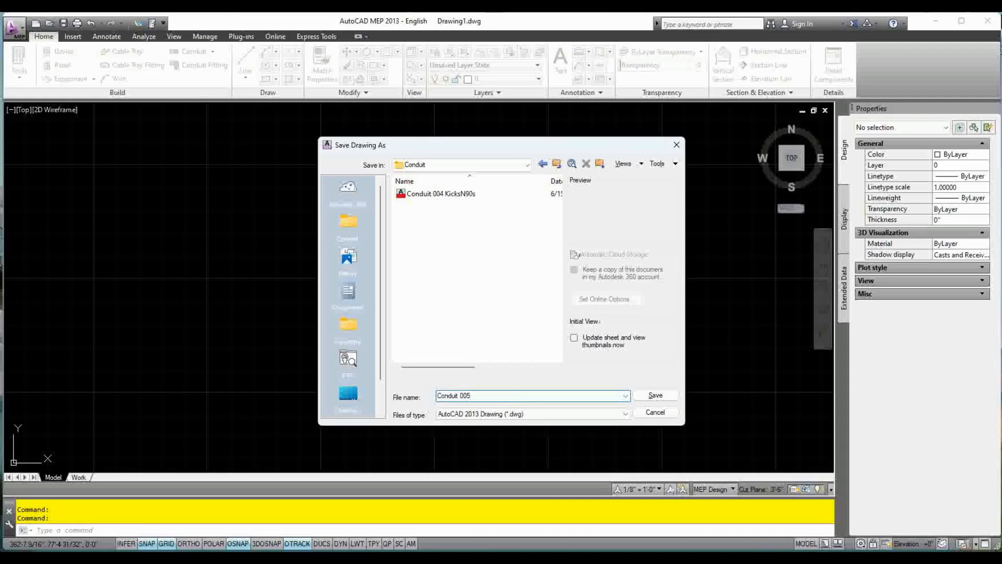
{"action": "type", "text": " Rolling Offset"}
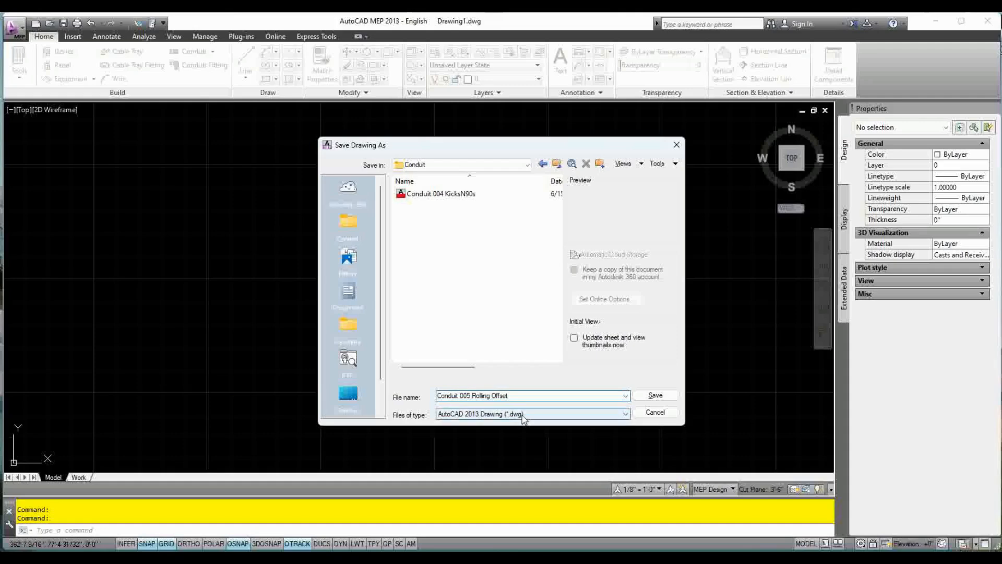
{"action": "left_click", "coordinate": [656, 395]}
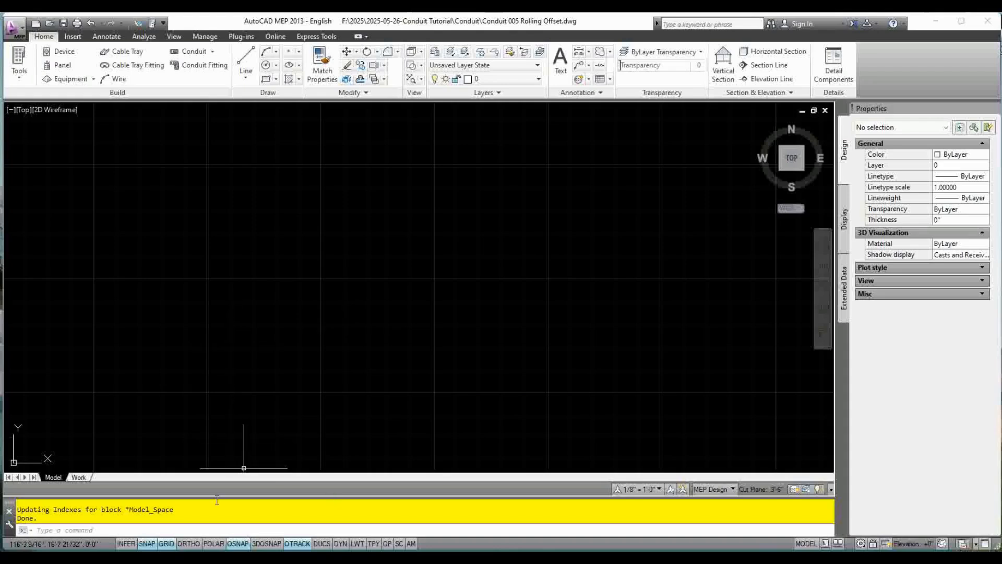
- Turn the grid off and ortho on, and draw a horizontal 1/2" conduit 5' long
{"action": "left_click", "coordinate": [165, 543]}
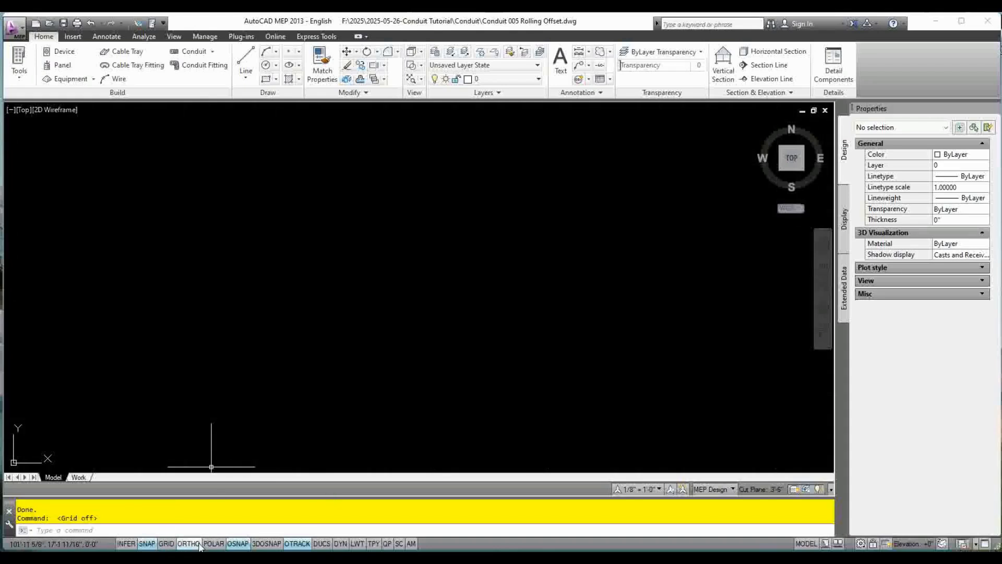
{"action": "left_click", "coordinate": [189, 543]}
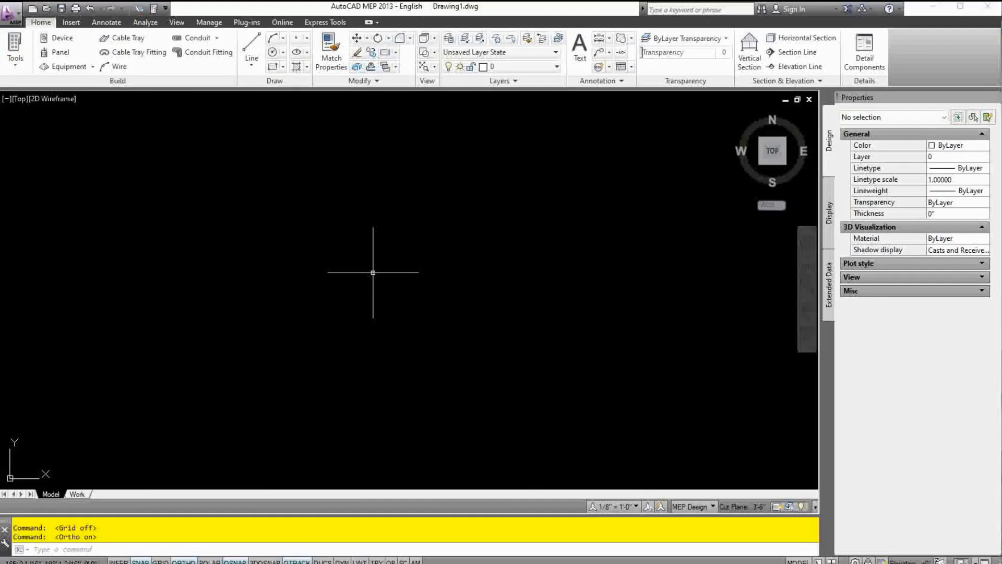
{"action": "left_click", "coordinate": [192, 38]}
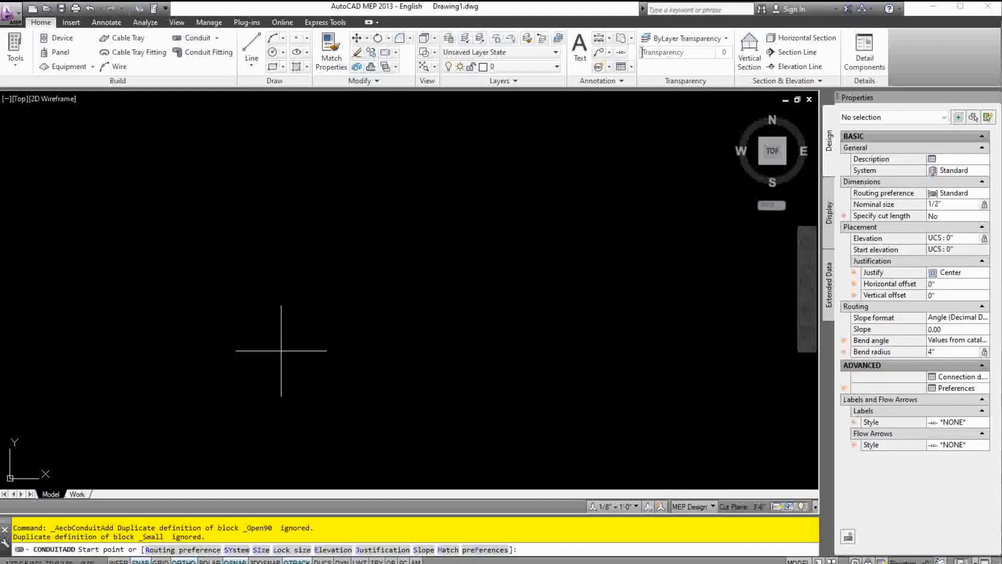
{"action": "left_click", "coordinate": [272, 297]}
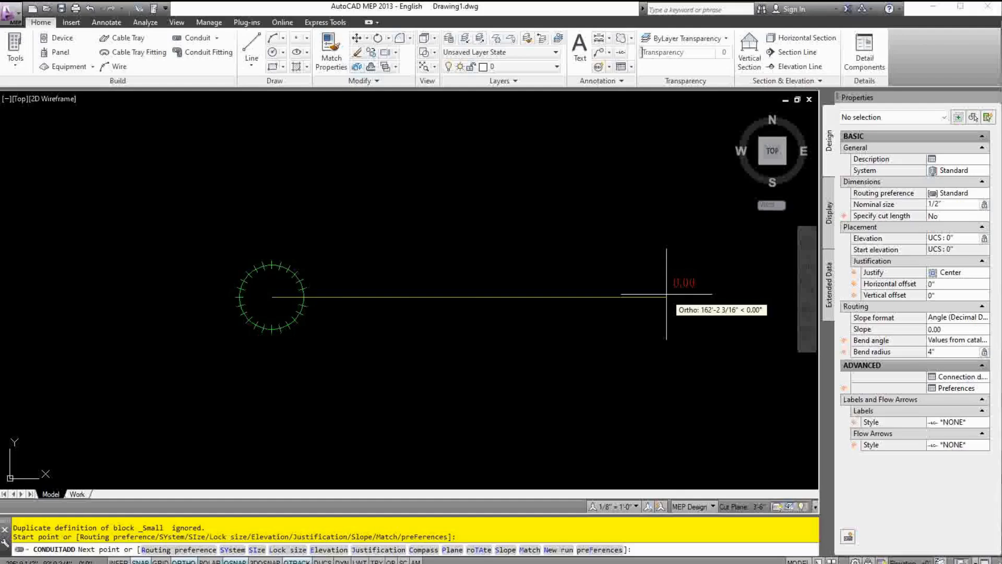
{"action": "type", "text": "5'"}
{"action": "key", "text": "Return"}
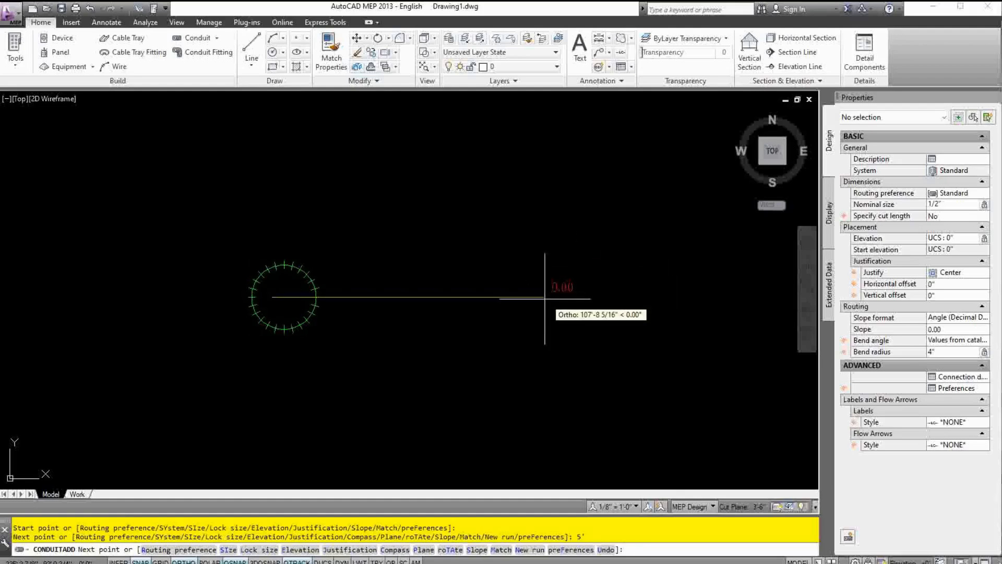
{"action": "key", "text": "Escape"}
{"action": "key", "text": "Escape"}
- Set the conduit's elevation to 12 inches
{"action": "scroll", "coordinate": [268, 296], "scroll_direction": "up", "scroll_amount": 10}
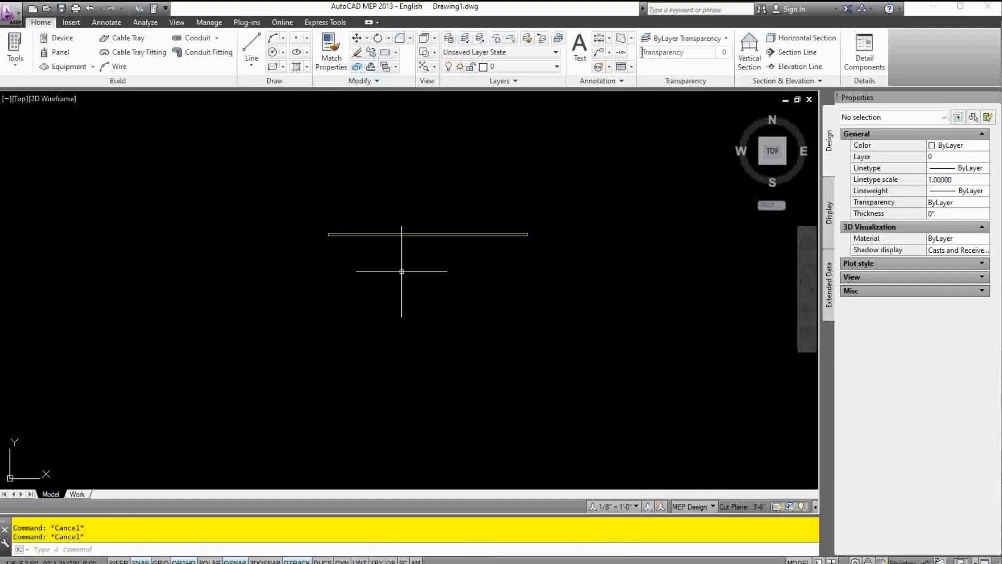
{"action": "scroll", "coordinate": [402, 272], "scroll_direction": "up", "scroll_amount": 2}
{"action": "middle_click_drag", "start_coordinate": [401, 273], "coordinate": [343, 351]}
{"action": "scroll", "coordinate": [336, 375], "scroll_direction": "up", "scroll_amount": 4}
{"action": "scroll", "coordinate": [336, 368], "scroll_direction": "down", "scroll_amount": 4}
{"action": "left_click", "coordinate": [386, 299]}
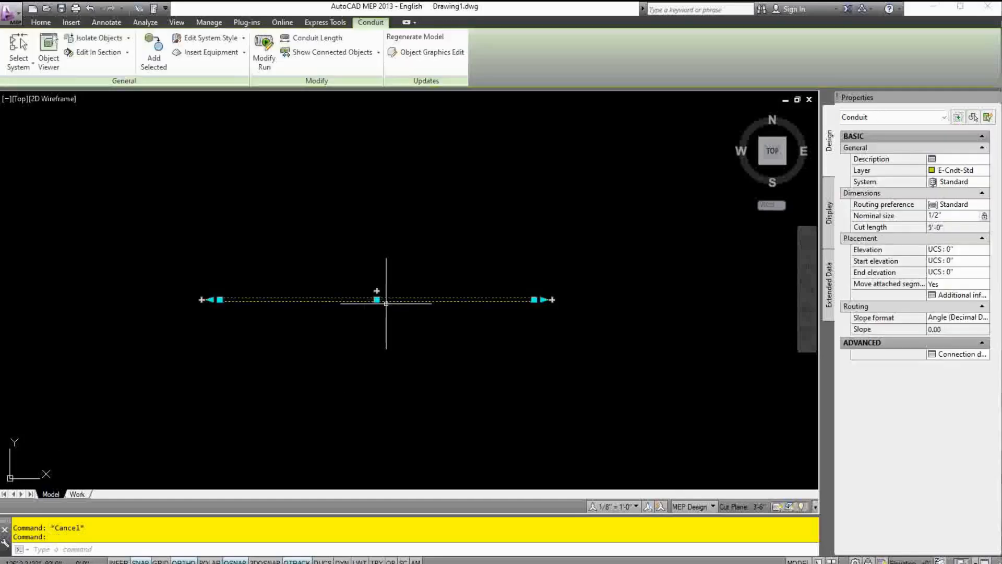
{"action": "left_click", "coordinate": [952, 252]}
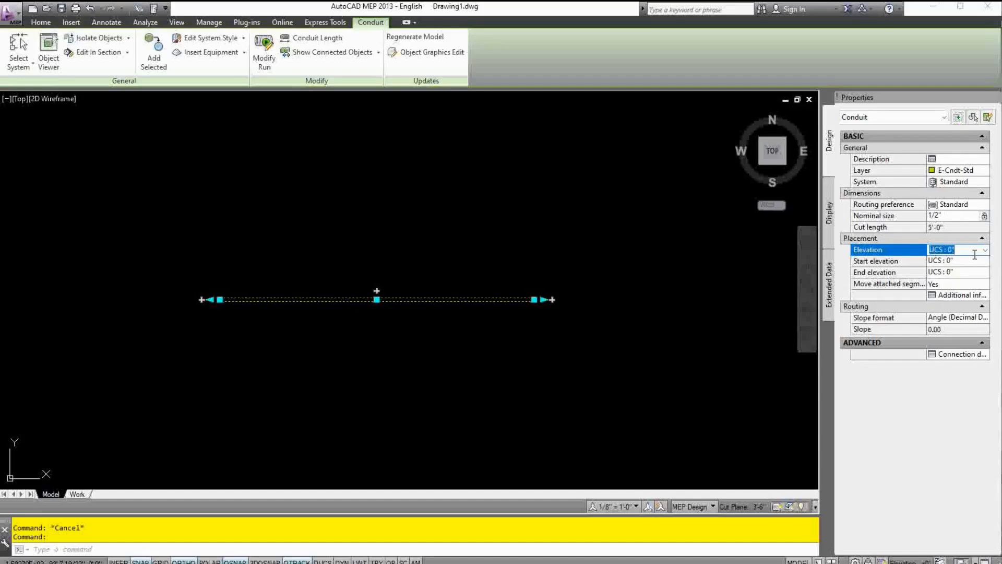
{"action": "type", "text": "12"}
{"action": "left_click", "coordinate": [976, 260]}
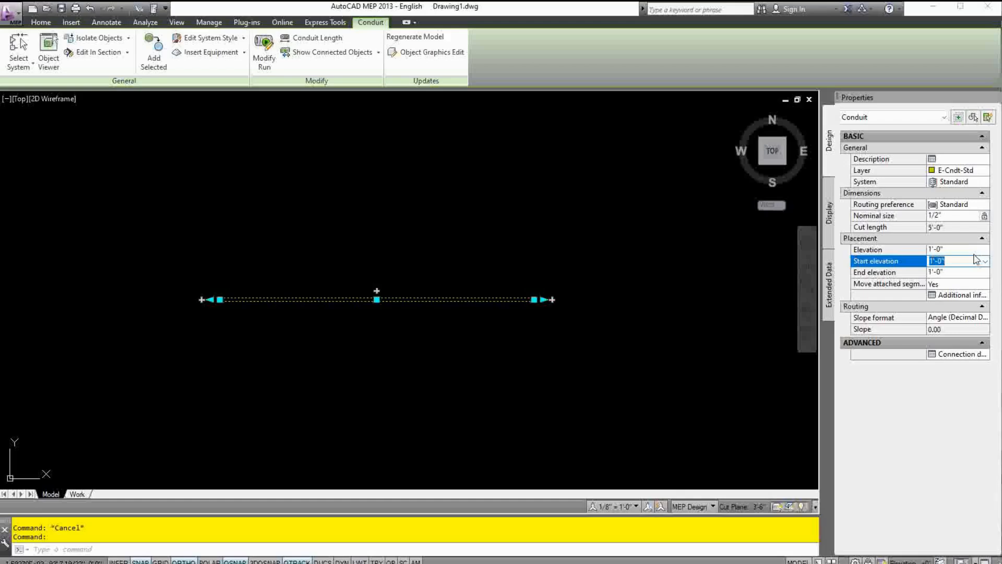
- Reset the conduit's elevation to 0 and deselect it
{"action": "left_click", "coordinate": [973, 250]}
{"action": "type", "text": "0"}
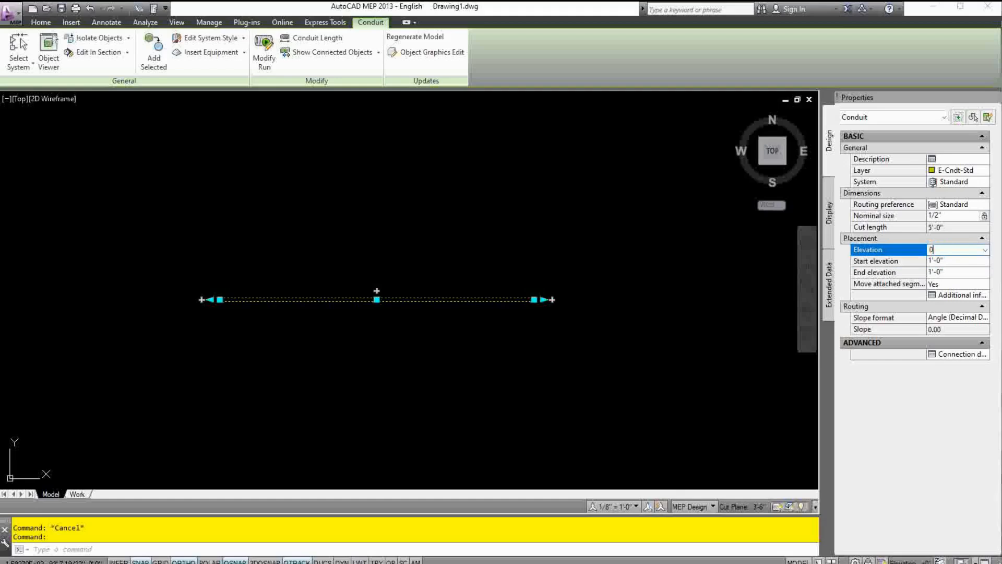
{"action": "key", "text": "Tab"}
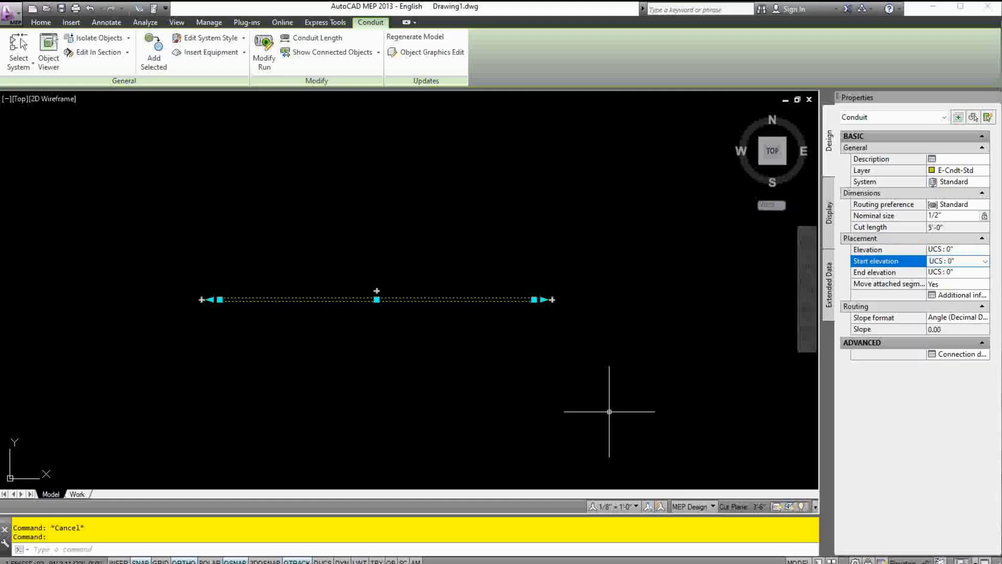
{"action": "key", "text": "Escape"}
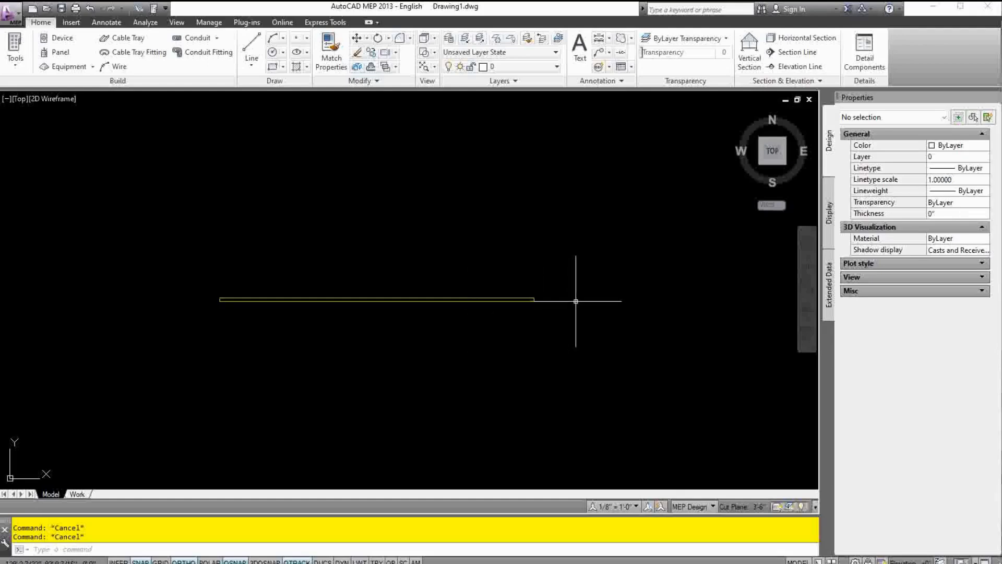
- Copy the conduit 6 inches straight up in plan, parallel to the original
{"action": "left_click", "coordinate": [473, 300]}
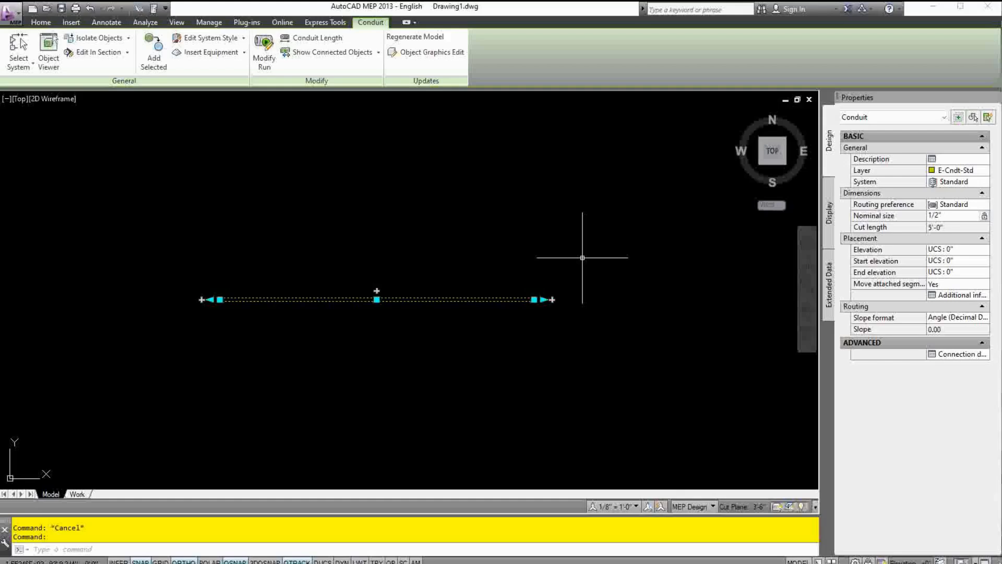
{"action": "type", "text": "COPY"}
{"action": "key", "text": "Return"}
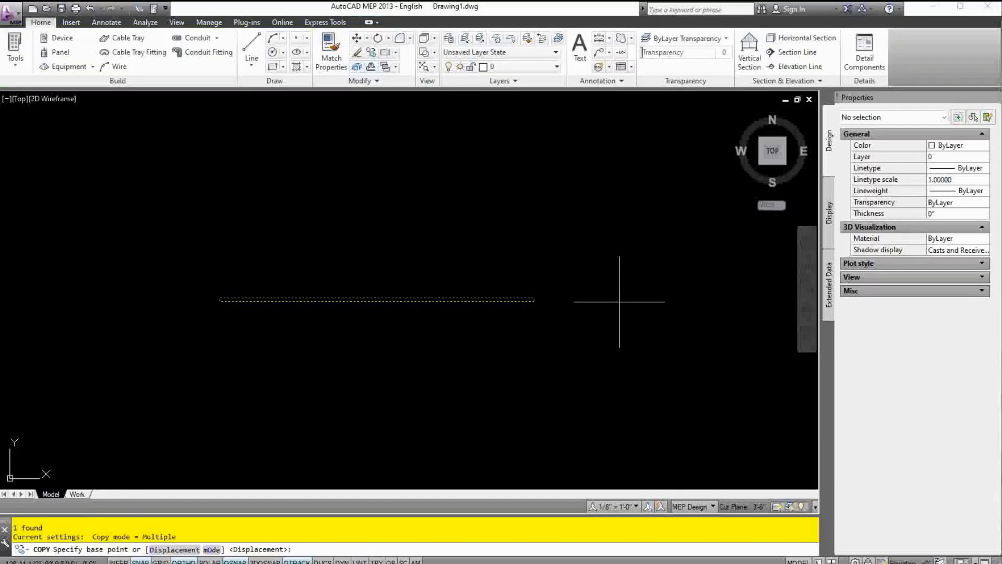
{"action": "left_click", "coordinate": [609, 300]}
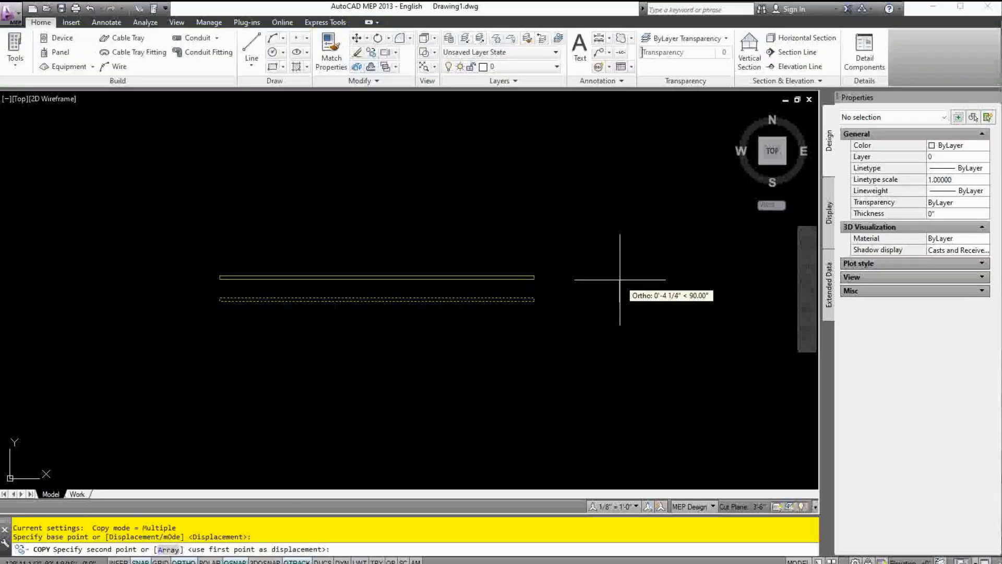
{"action": "type", "text": "6"}
{"action": "key", "text": "Return"}
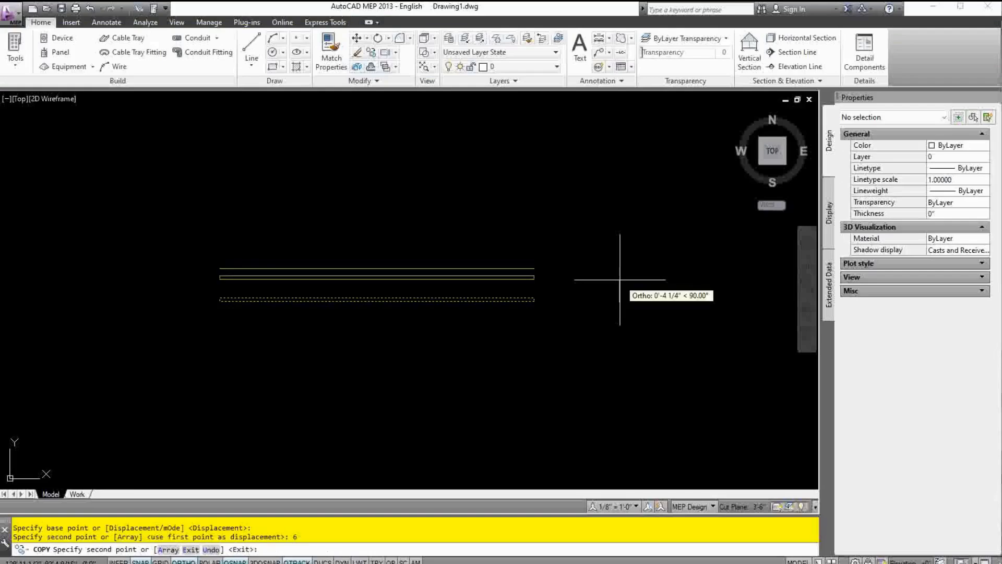
{"action": "key", "text": "Escape"}
{"action": "key", "text": "Escape"}
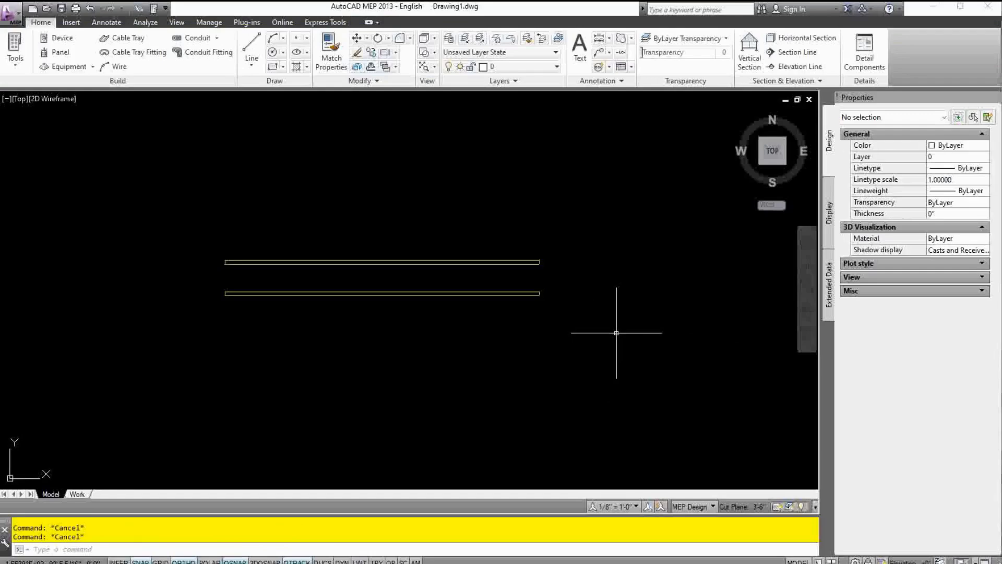
- Check the elevation properties of the copied conduit and of the original one
{"action": "left_click", "coordinate": [526, 262]}
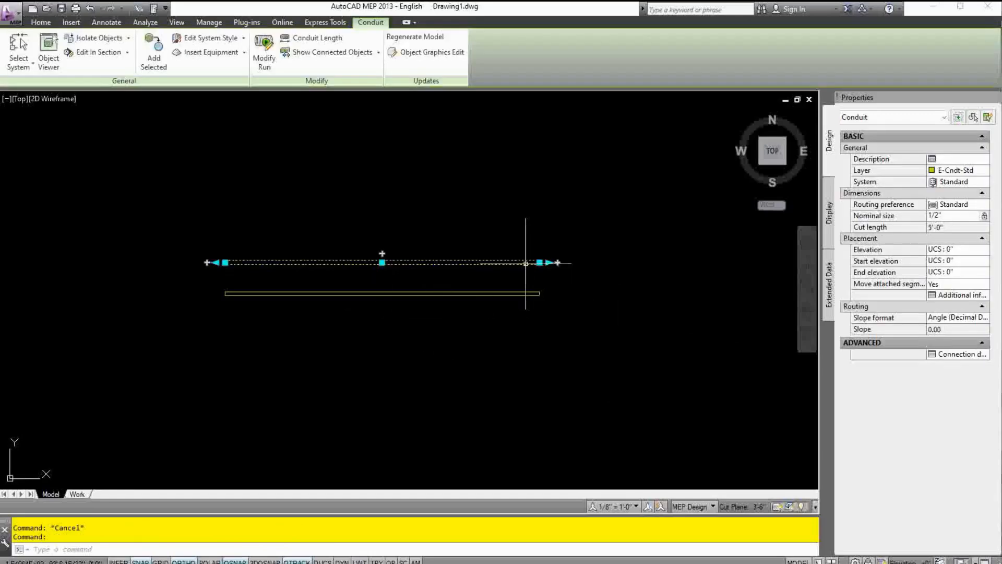
{"action": "key", "text": "Escape"}
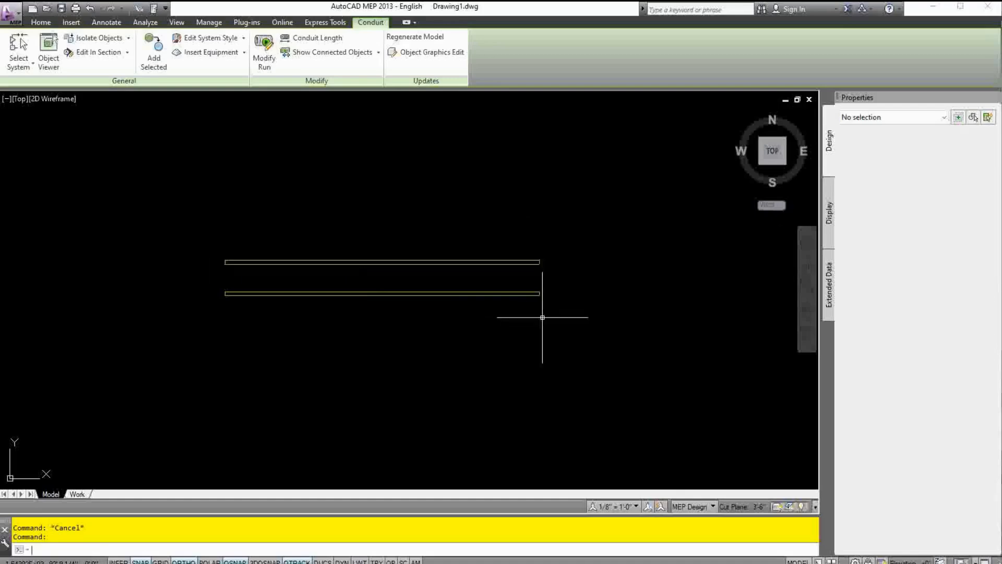
{"action": "left_click", "coordinate": [522, 293]}
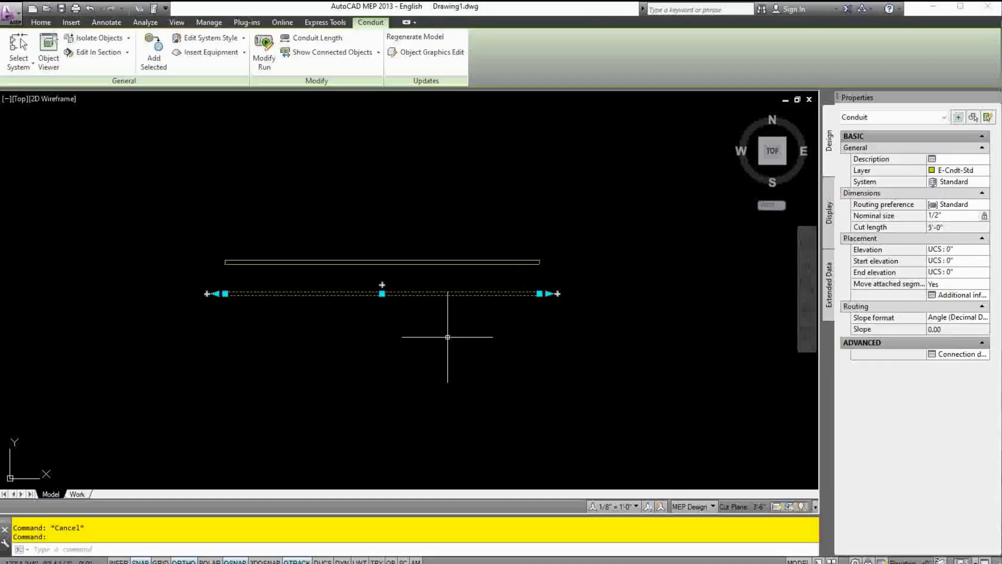
{"action": "key", "text": "Escape"}
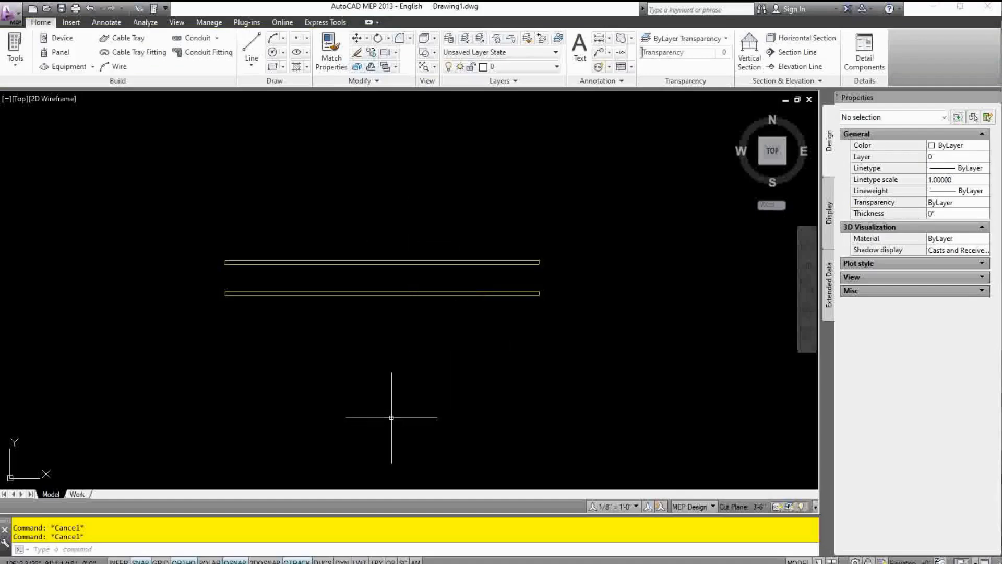
{"action": "middle_click_drag", "start_coordinate": [394, 410], "coordinate": [567, 385]}
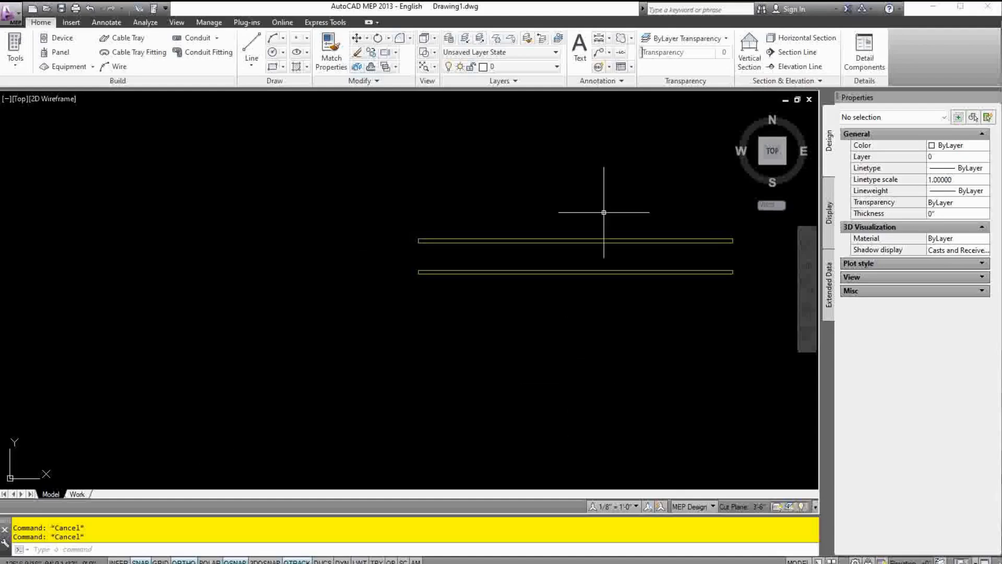
- Move the upper conduit 6 feet to the left, parallel to the lower conduit
{"action": "left_click", "coordinate": [606, 240]}
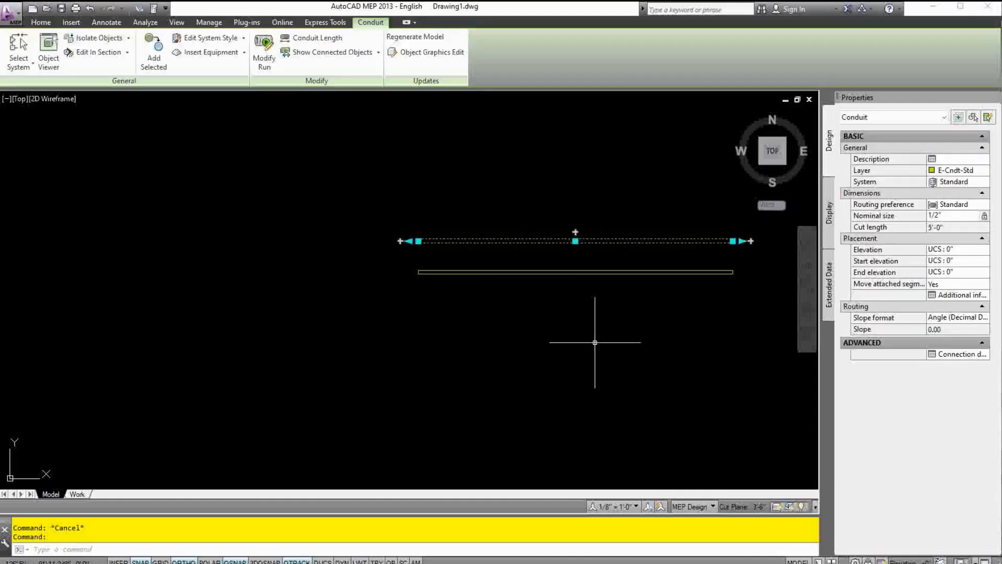
{"action": "type", "text": "MOVE"}
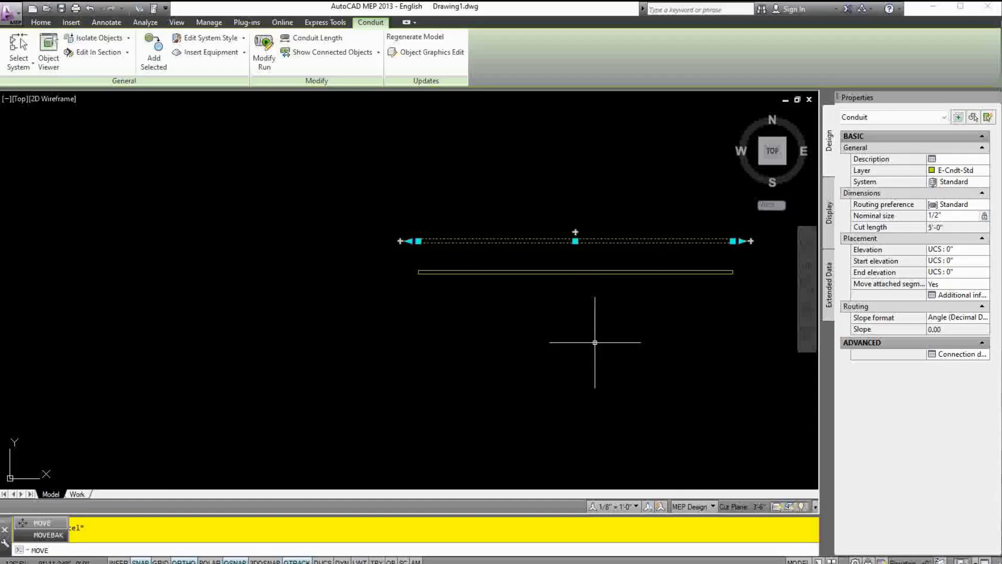
{"action": "key", "text": "Return"}
{"action": "left_click", "coordinate": [608, 210]}
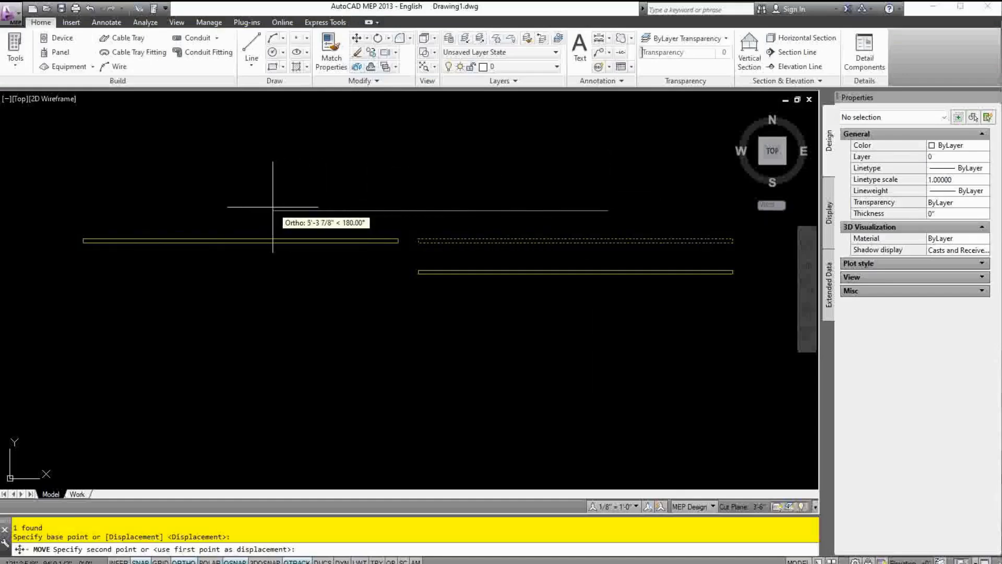
{"action": "type", "text": "6'"}
{"action": "key", "text": "Return"}
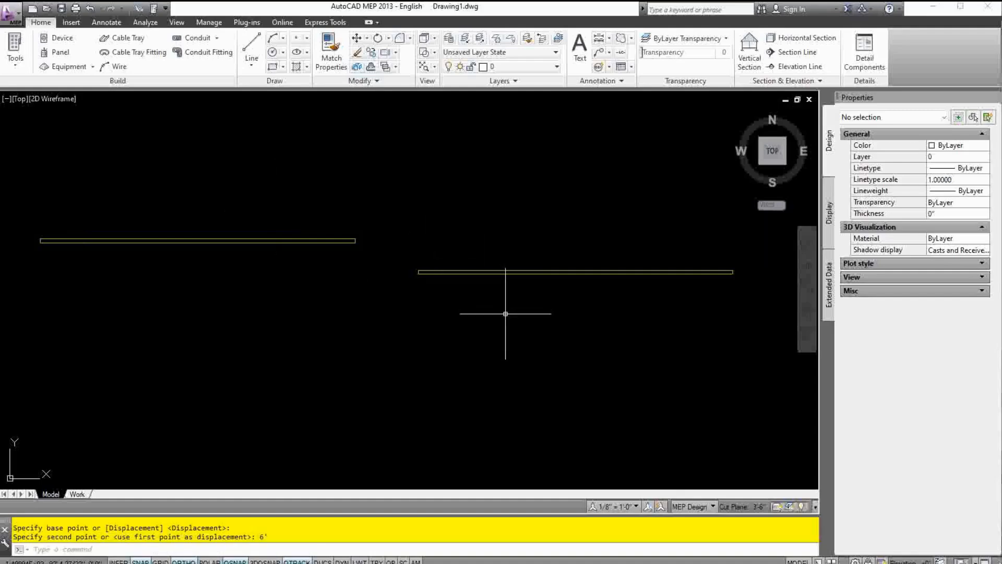
{"action": "key", "text": "Escape"}
{"action": "key", "text": "Escape"}
- Check the elevation properties of the moved upper conduit and of the lower conduit
{"action": "left_click", "coordinate": [345, 240]}
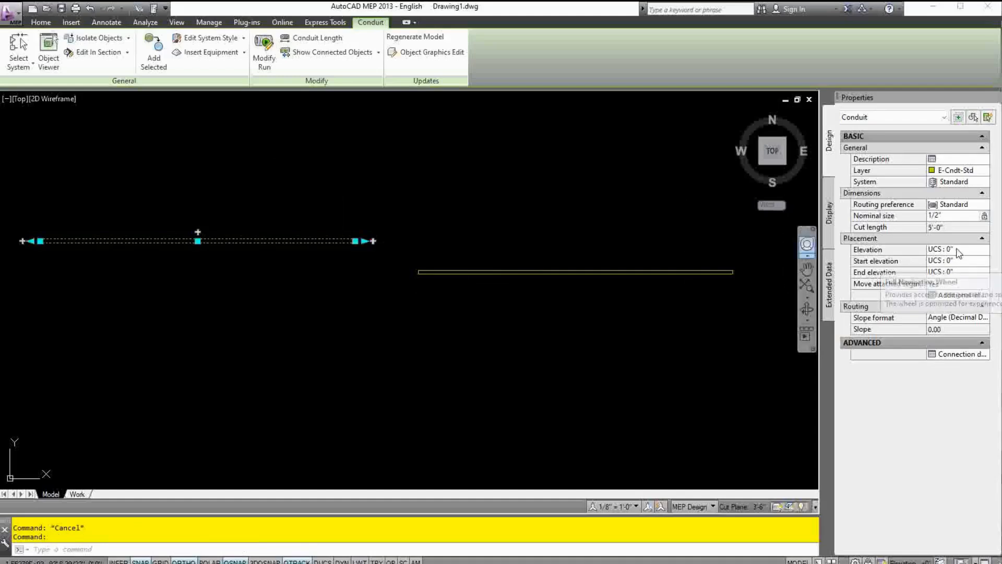
{"action": "left_click", "coordinate": [507, 273]}
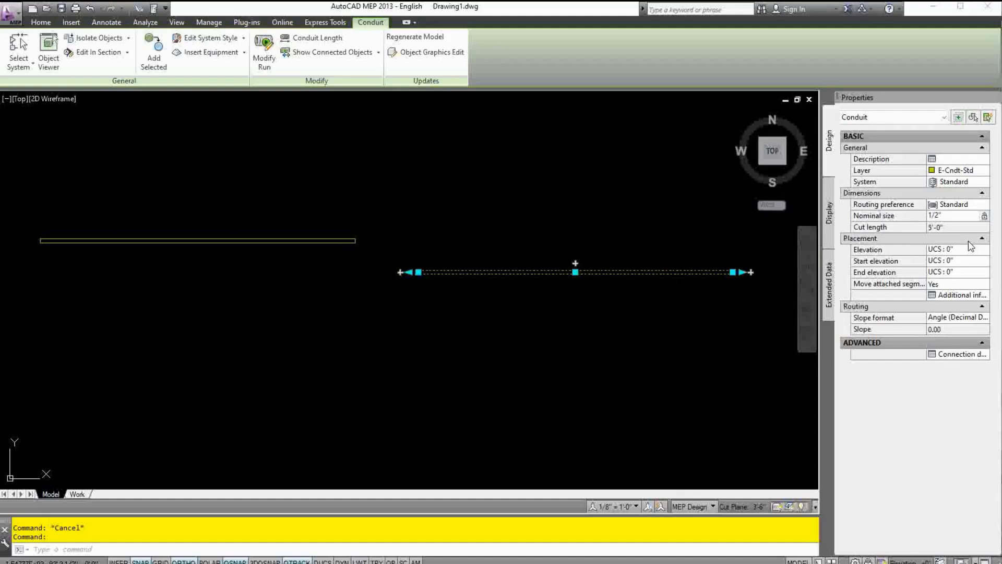
{"action": "key", "text": "Escape"}
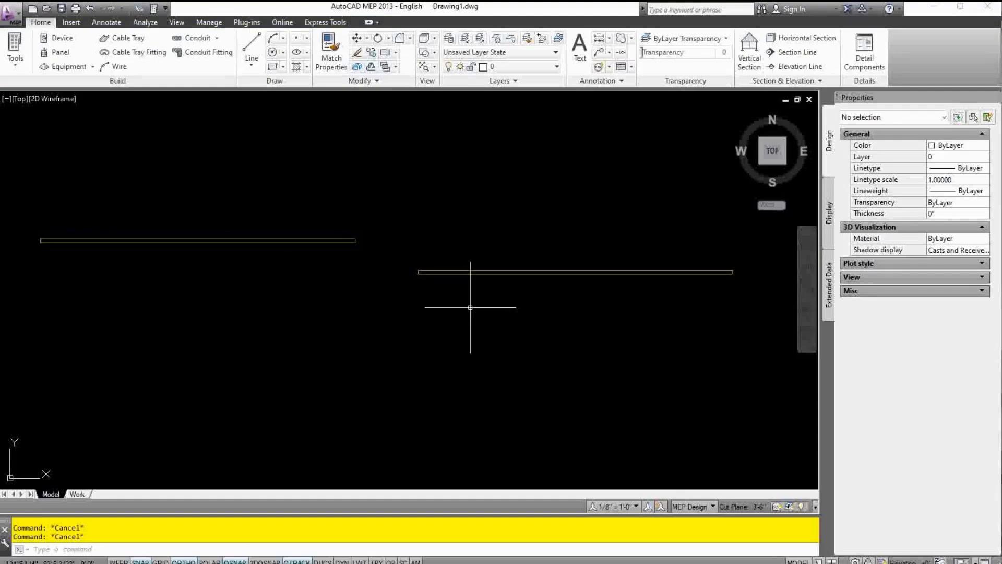
{"action": "left_click", "coordinate": [475, 271]}
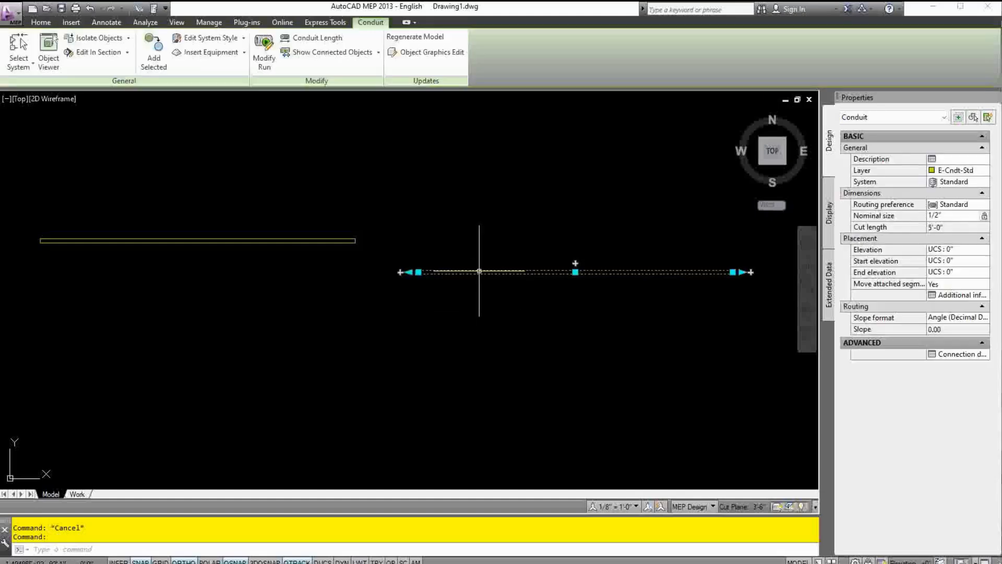
{"action": "key", "text": "Escape"}
{"action": "left_click", "coordinate": [345, 241]}
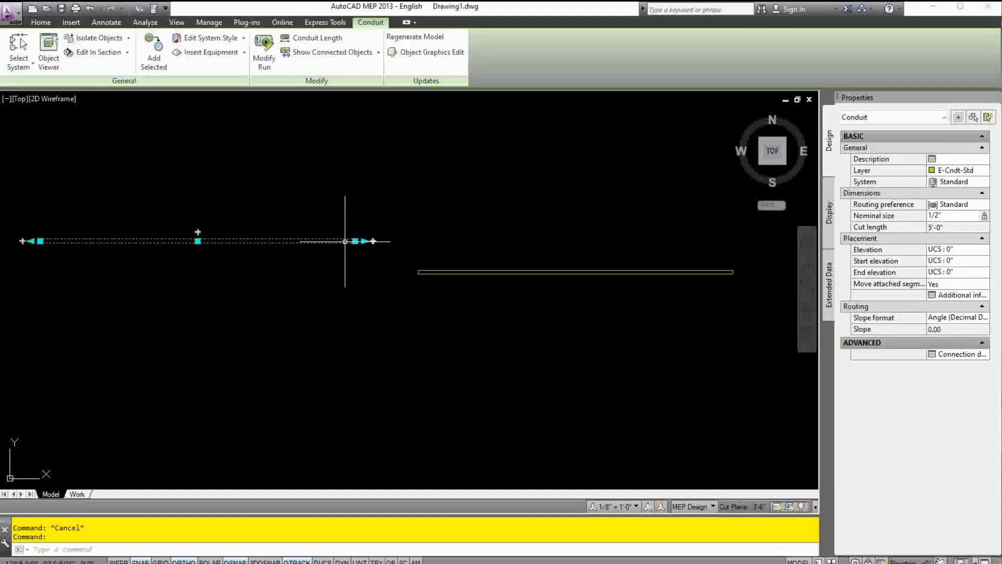
{"action": "key", "text": "Escape"}
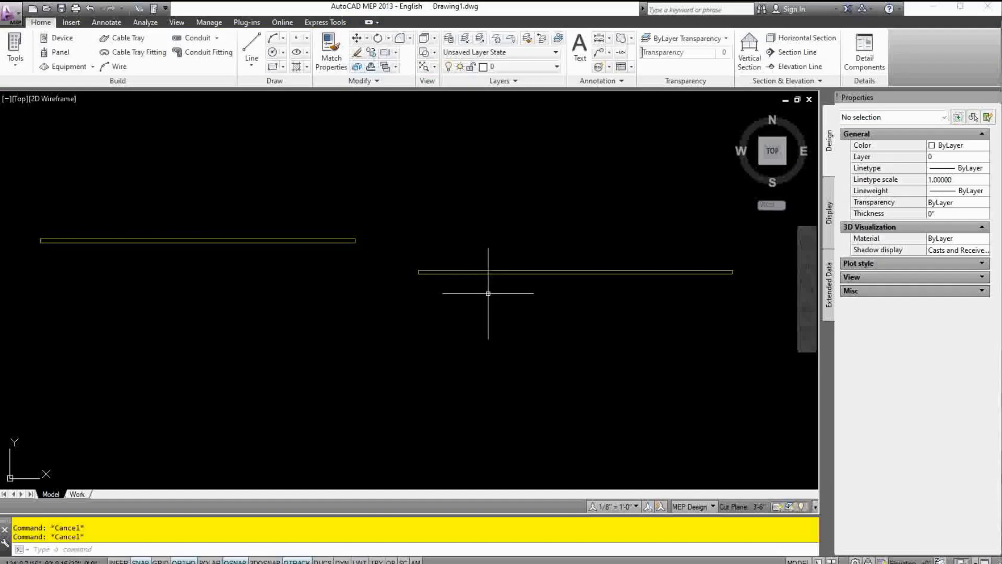
- Set the lower conduit's elevation to 6 inches and deselect it
{"action": "left_click", "coordinate": [477, 270]}
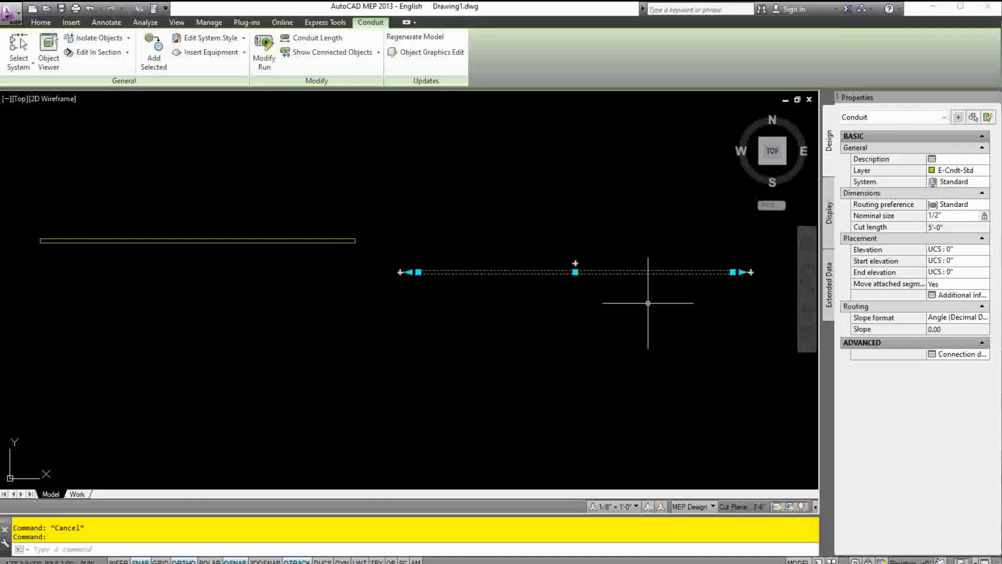
{"action": "left_click", "coordinate": [961, 250]}
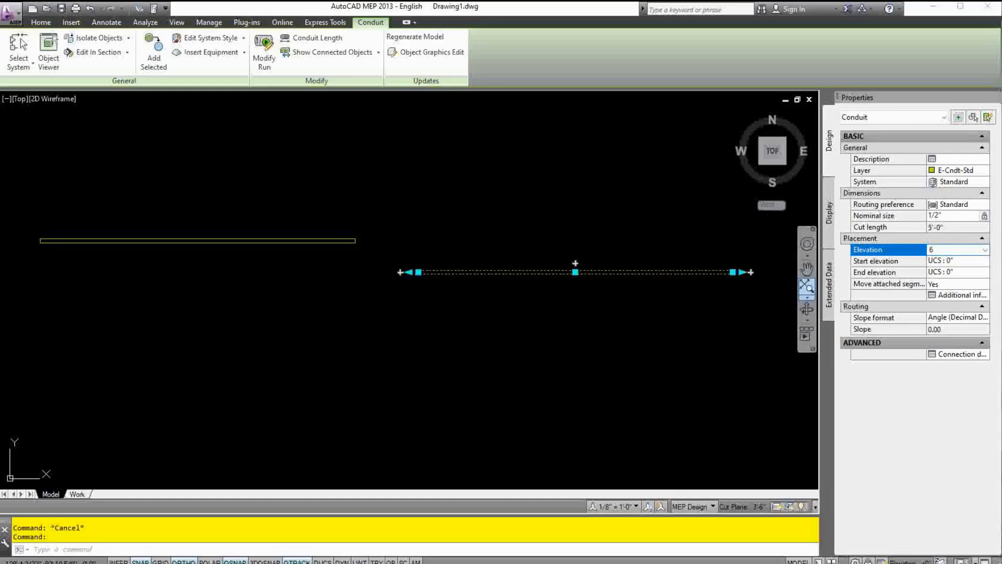
{"action": "key", "text": "Tab"}
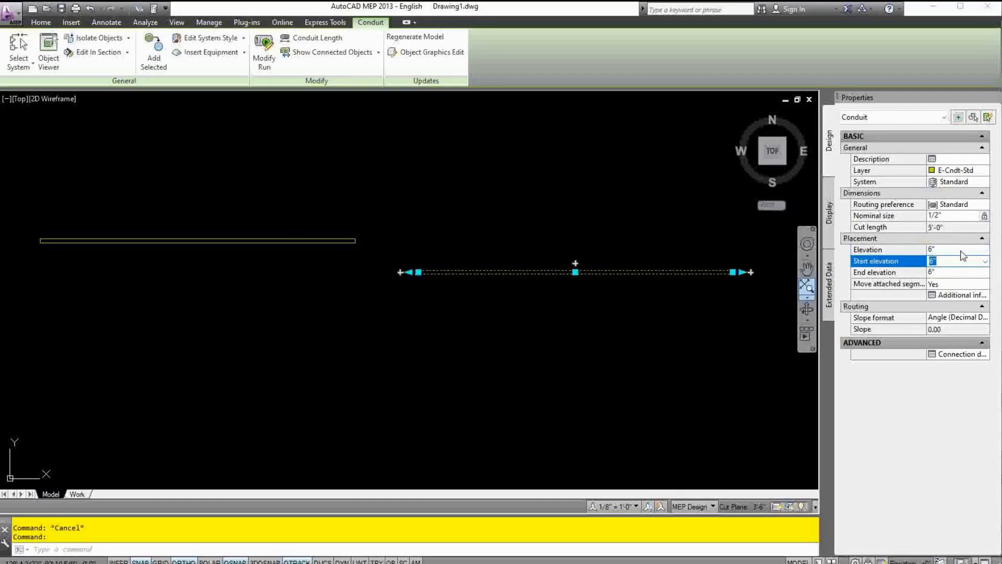
{"action": "key", "text": "Escape"}
{"action": "left_click", "coordinate": [521, 288]}
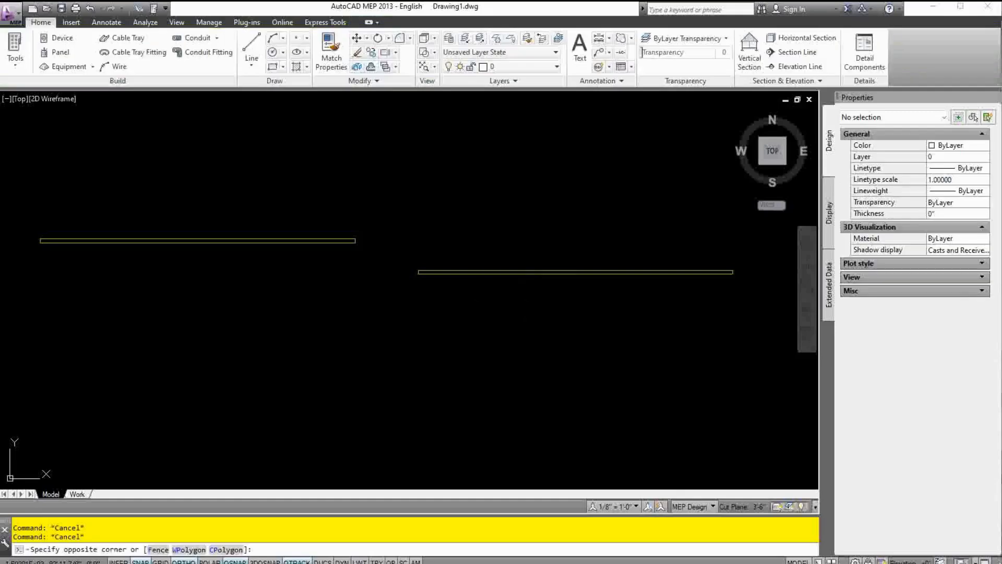
{"action": "key", "text": "Escape"}
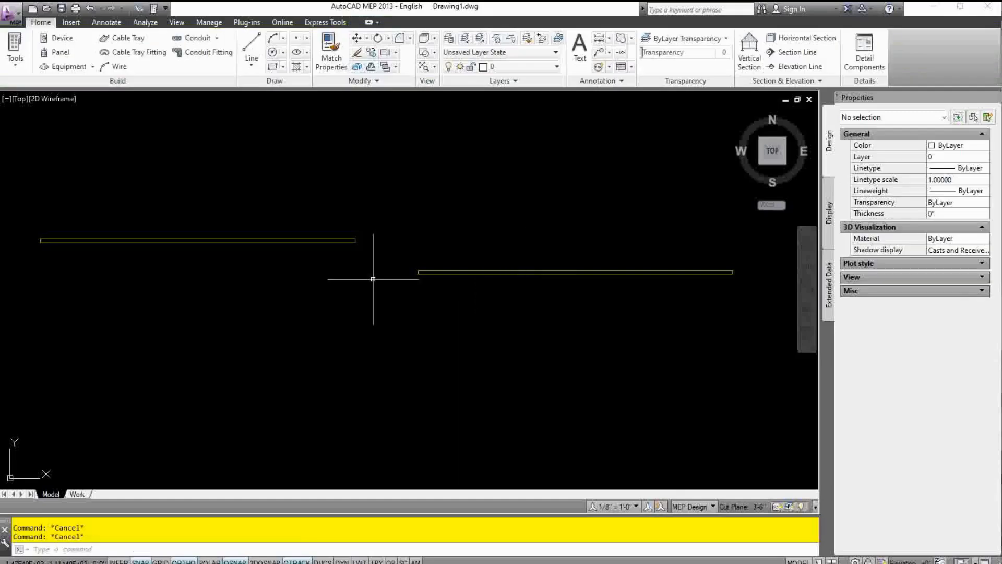
- Compare the elevation properties of the upper-left conduit with those of the raised lower-right conduit
{"action": "left_click", "coordinate": [336, 241]}
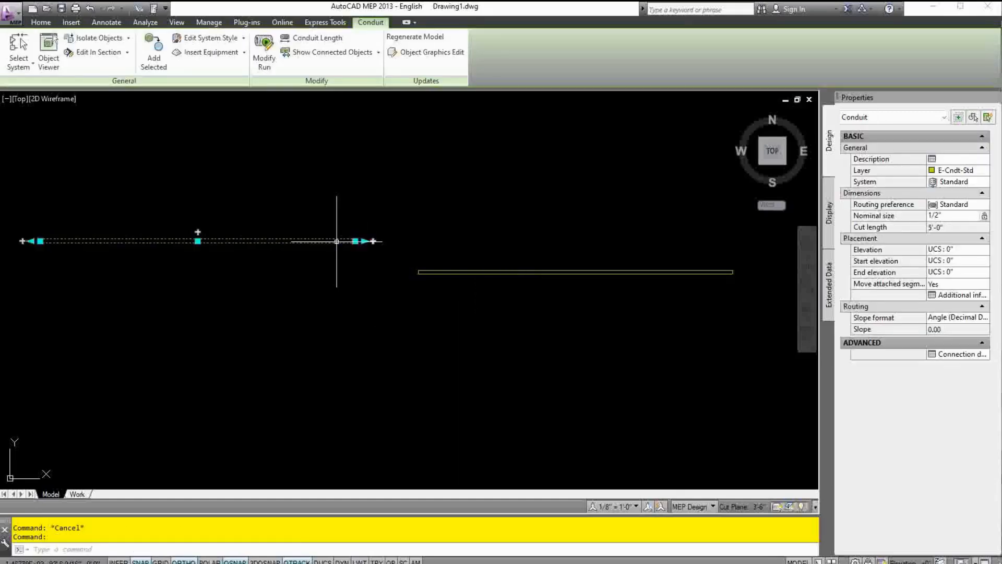
{"action": "left_click", "coordinate": [977, 251]}
{"action": "key", "text": "Escape"}
{"action": "key", "text": "Escape"}
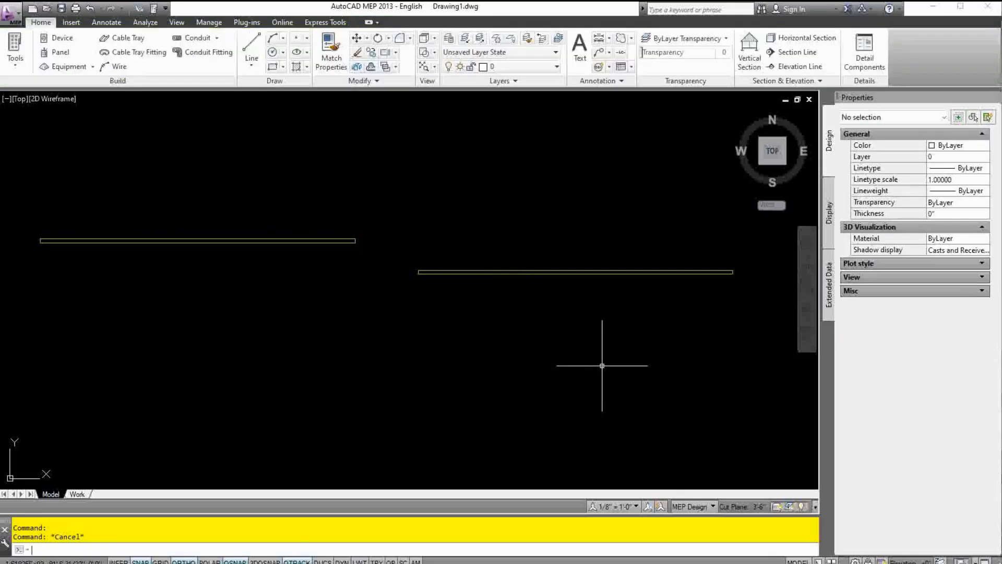
{"action": "left_click", "coordinate": [604, 272]}
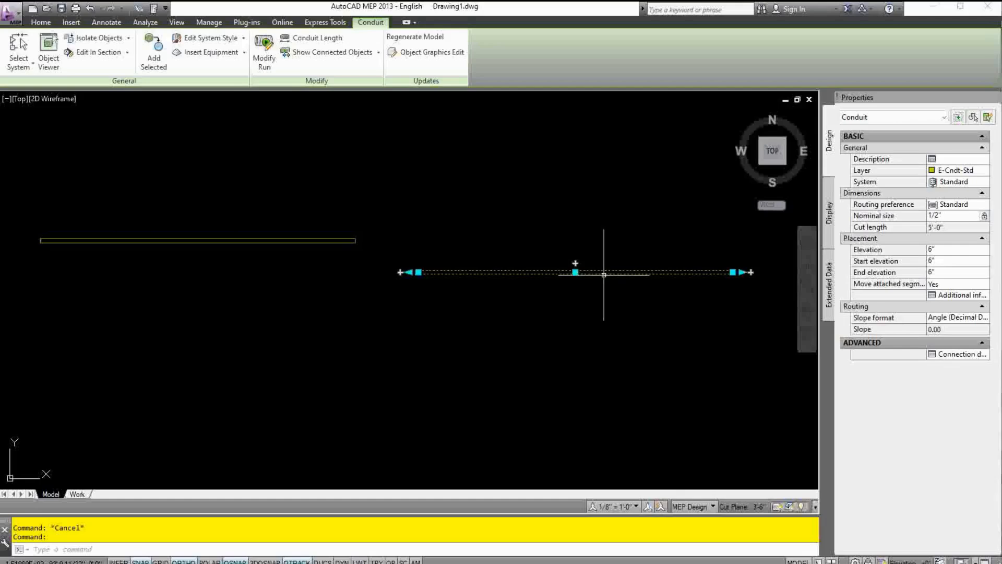
{"action": "key", "text": "Escape"}
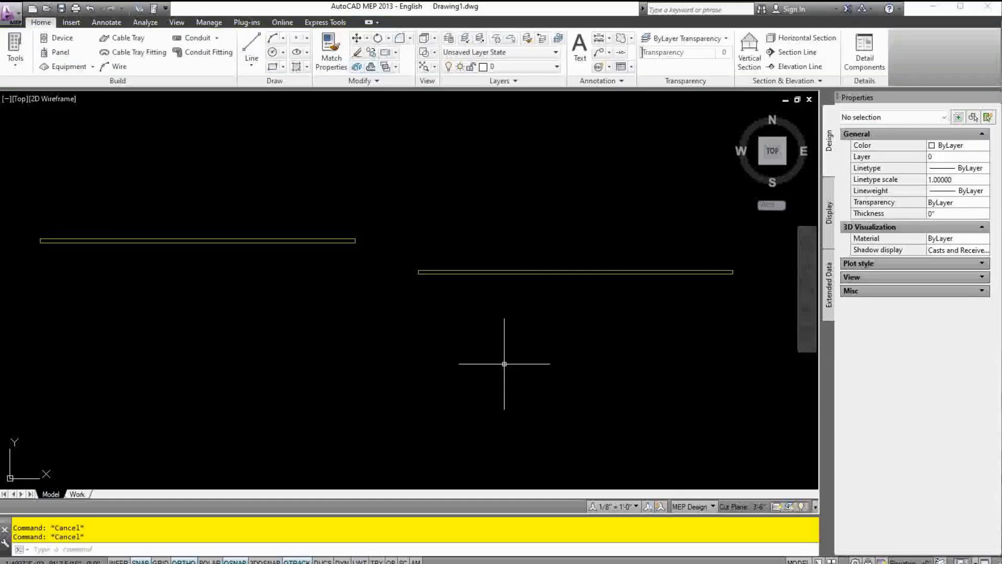
- Route a connecting conduit from the left end of the lower-right conduit to the right end of the upper-left conduit
{"action": "left_click", "coordinate": [493, 272]}
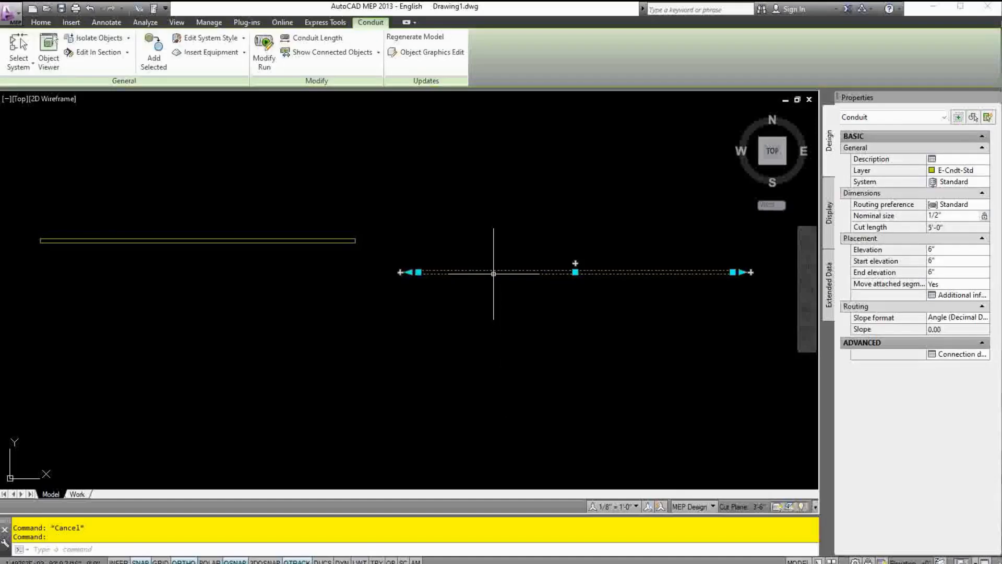
{"action": "left_click", "coordinate": [401, 272]}
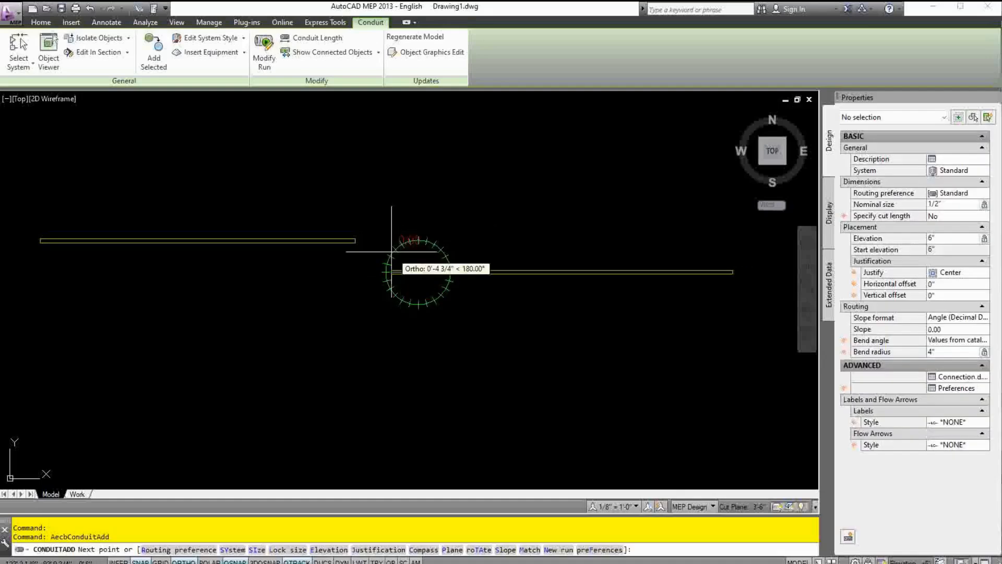
{"action": "scroll", "coordinate": [360, 241], "scroll_direction": "up", "scroll_amount": 3}
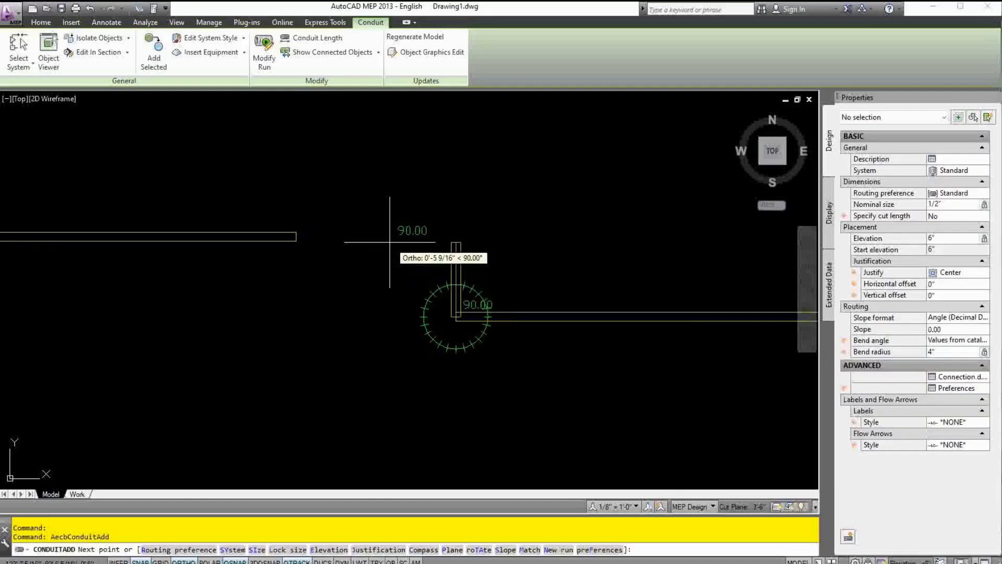
{"action": "left_click", "coordinate": [296, 236]}
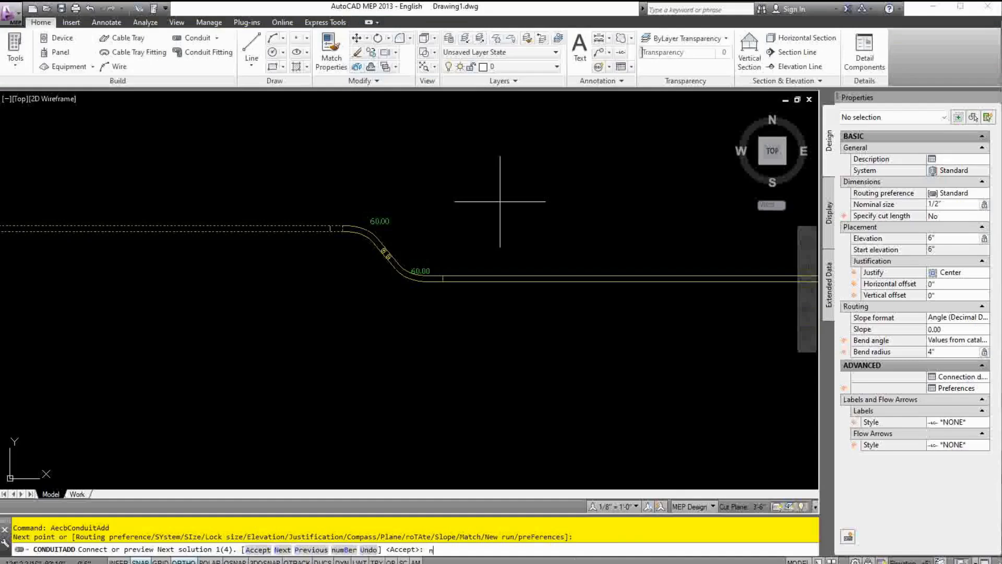
- Cycle through the proposed connection solutions to preview the offset with 60, 45, 30 and 15 degree bends
{"action": "type", "text": "n"}
{"action": "key", "text": "Return"}
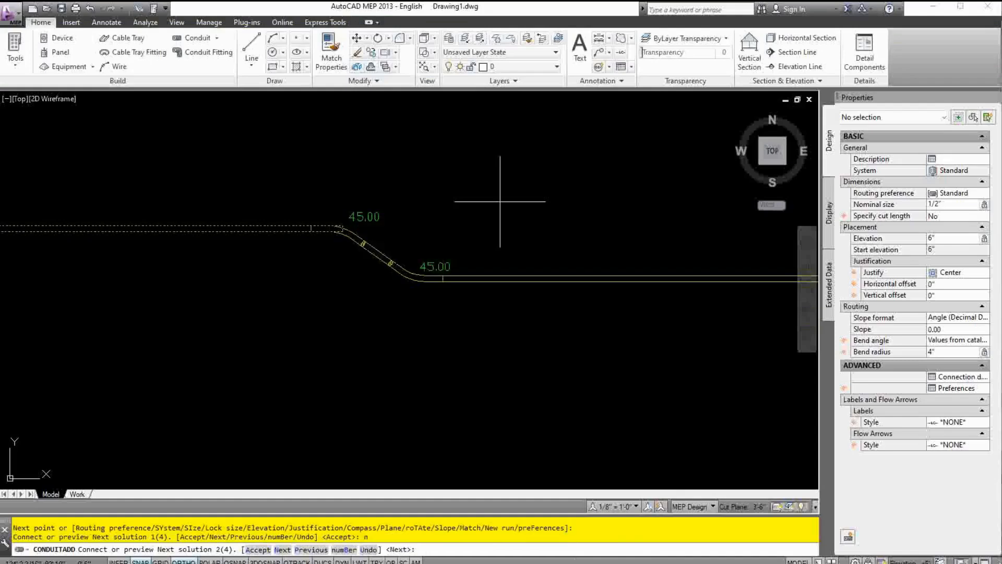
{"action": "key", "text": "Return"}
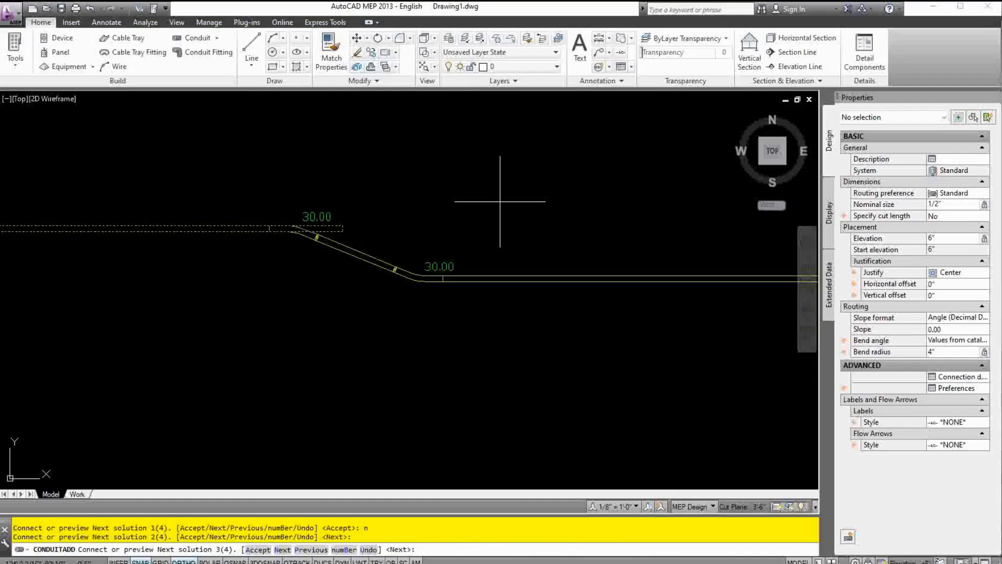
{"action": "key", "text": "Return"}
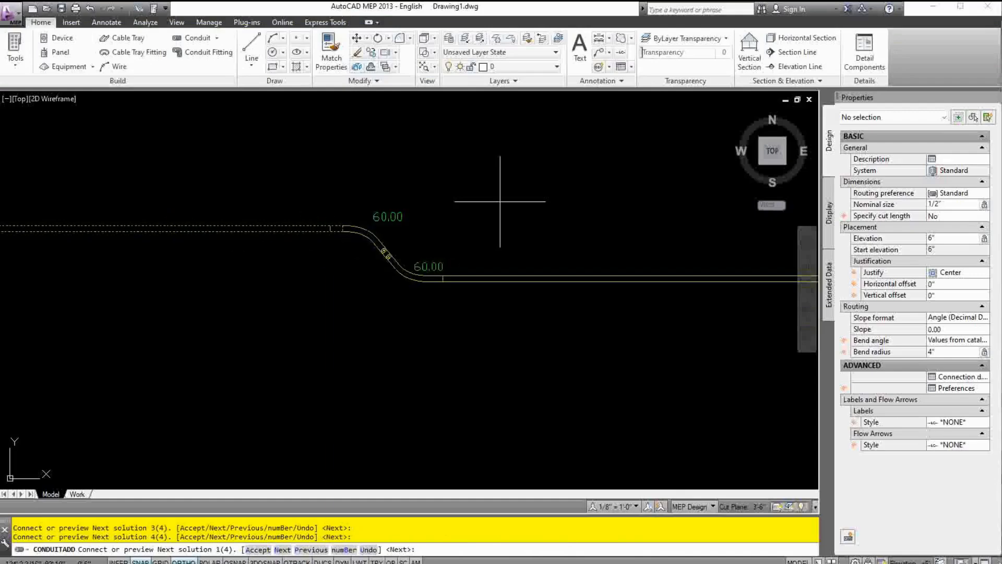
{"action": "key", "text": "Return"}
{"action": "key", "text": "Return"}
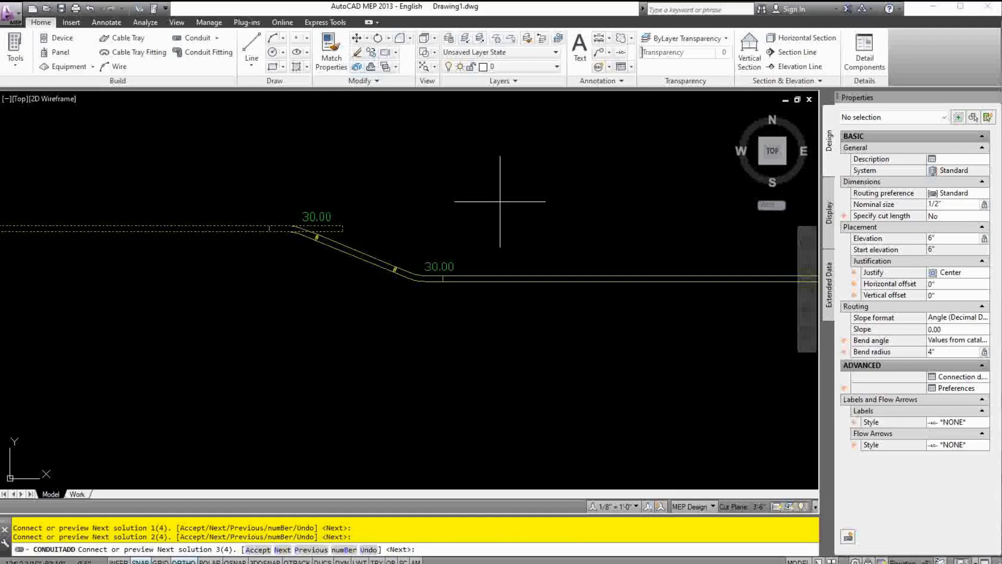
{"action": "key", "text": "Return"}
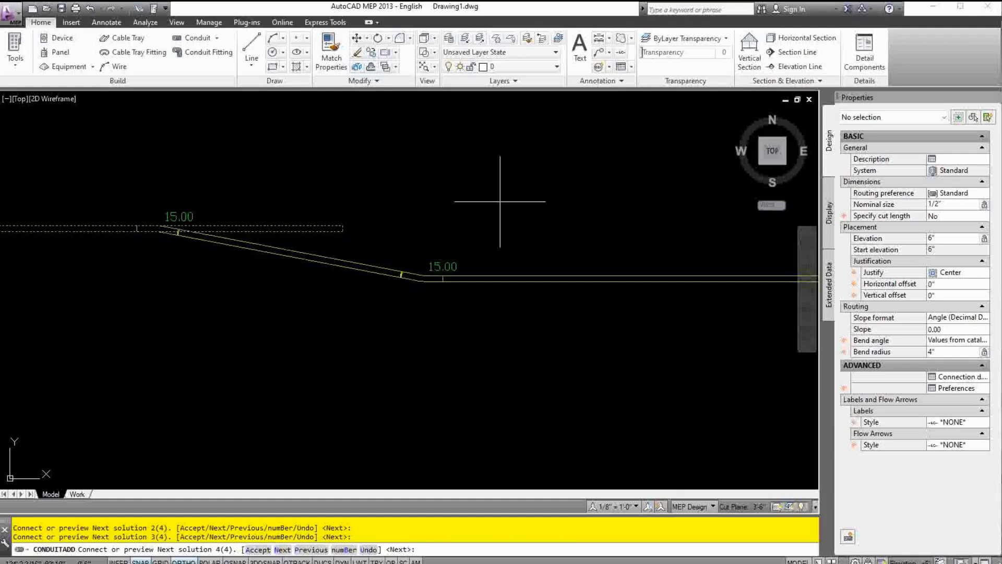
- Accept the connection solution with 60-degree bends and end the conduit command
{"action": "key", "text": "Return"}
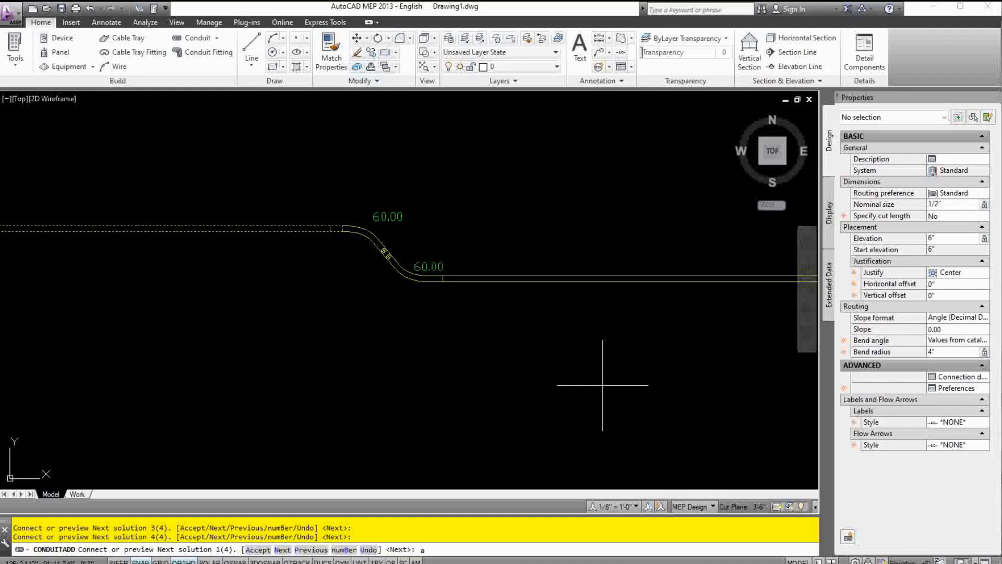
{"action": "key", "text": "Return"}
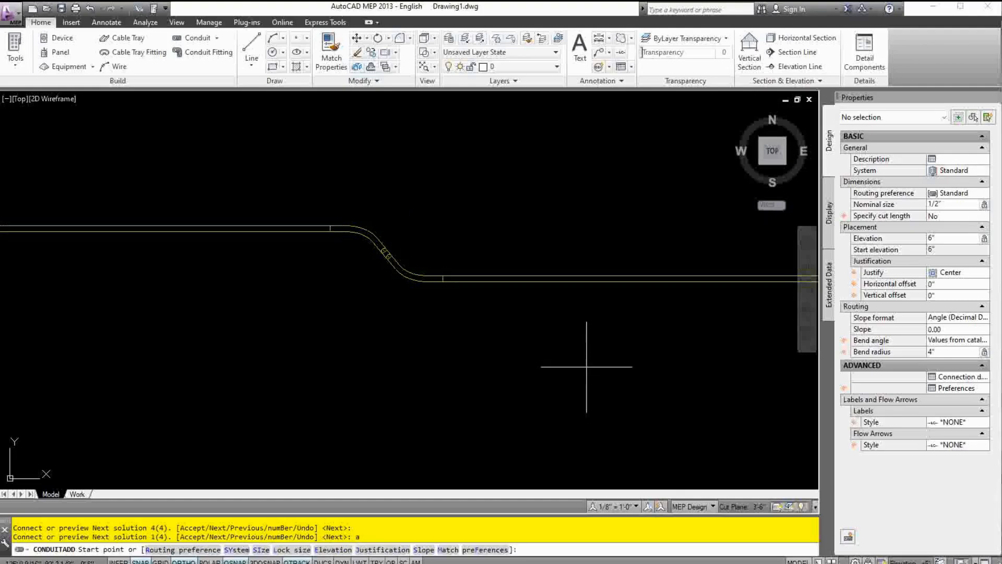
{"action": "key", "text": "Escape"}
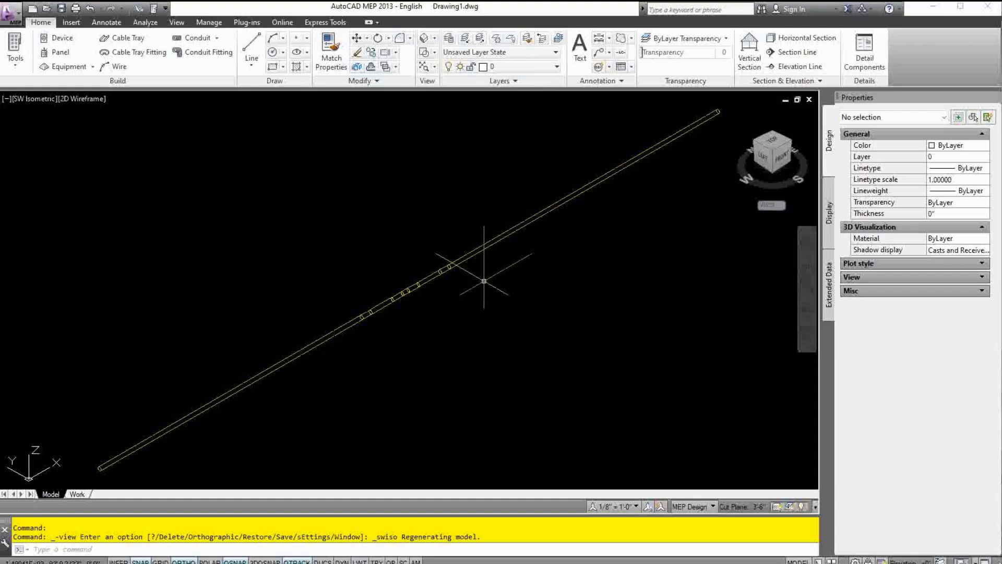
- Examine the rolling offset in 3D from near the left side and check the elevation properties of the straight conduits
{"action": "middle_click_drag", "start_coordinate": [485, 281], "coordinate": [543, 220], "text": "shift"}
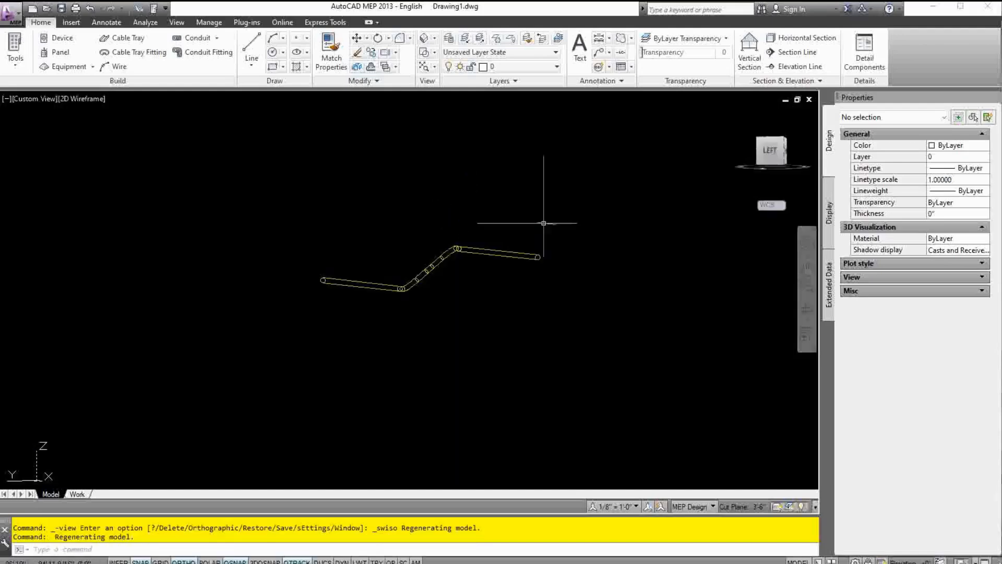
{"action": "left_click", "coordinate": [505, 256]}
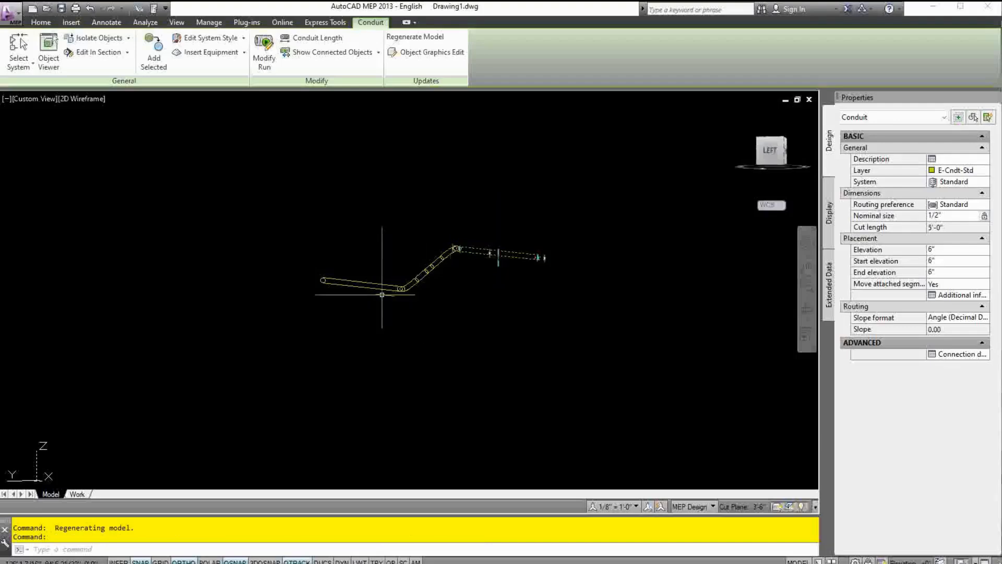
{"action": "left_click", "coordinate": [379, 291]}
{"action": "left_click", "coordinate": [372, 290]}
{"action": "left_click", "coordinate": [368, 287]}
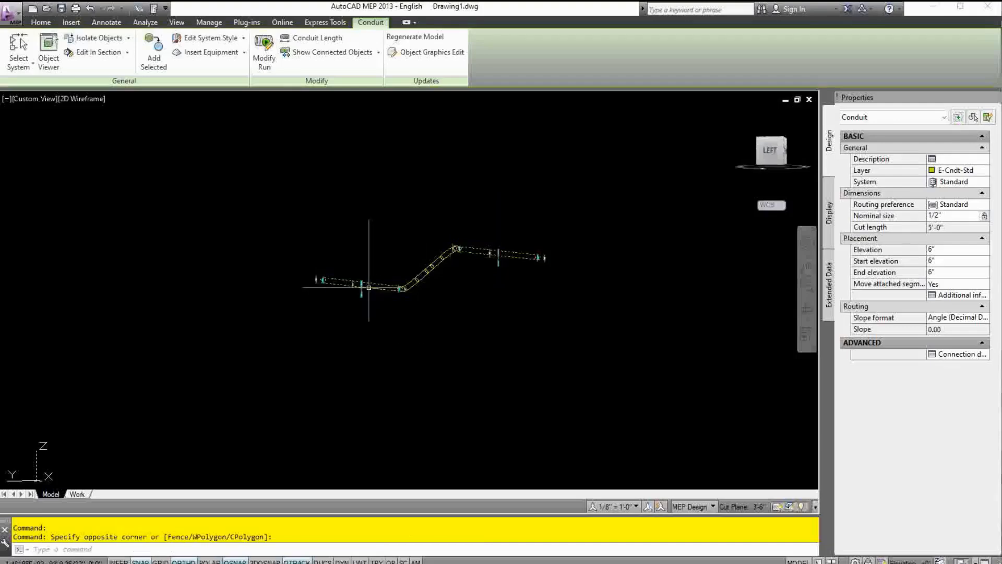
{"action": "key", "text": "Escape"}
{"action": "key", "text": "Escape"}
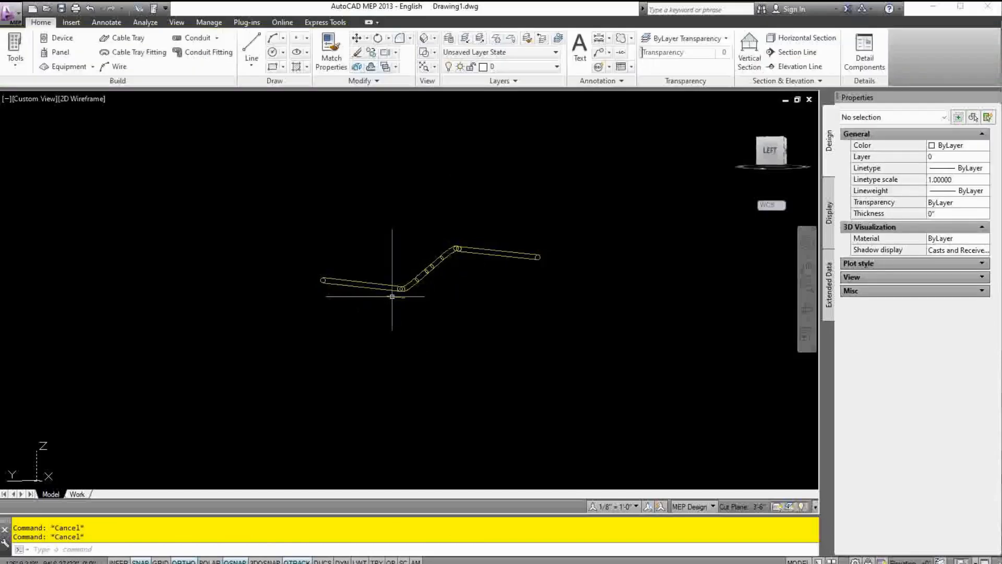
- Check the elevation property of the upper straight conduit and of the lower straight conduit
{"action": "middle_click_drag", "start_coordinate": [493, 293], "coordinate": [470, 276], "text": "shift"}
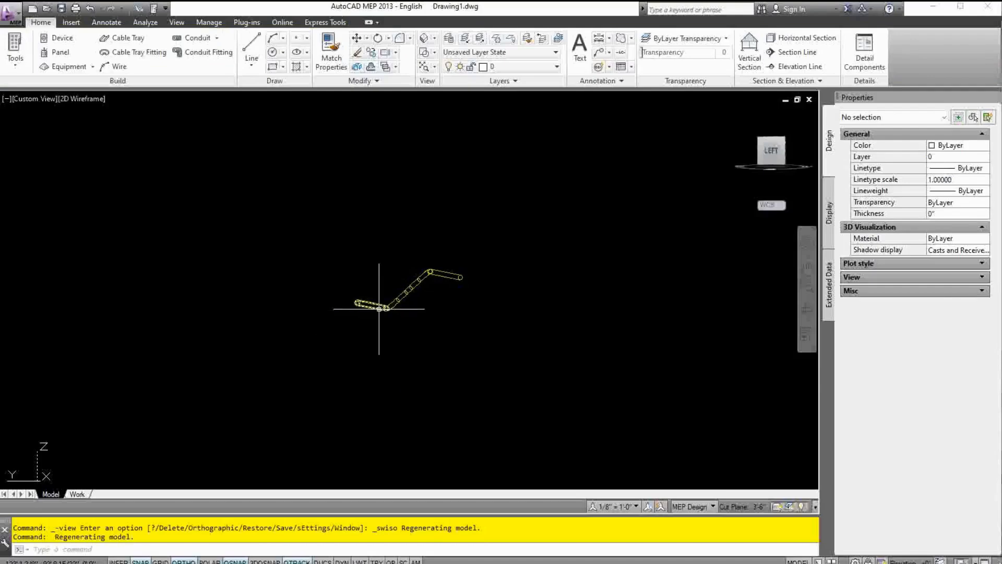
{"action": "left_click", "coordinate": [443, 276]}
{"action": "mouse_move", "coordinate": [445, 275]}
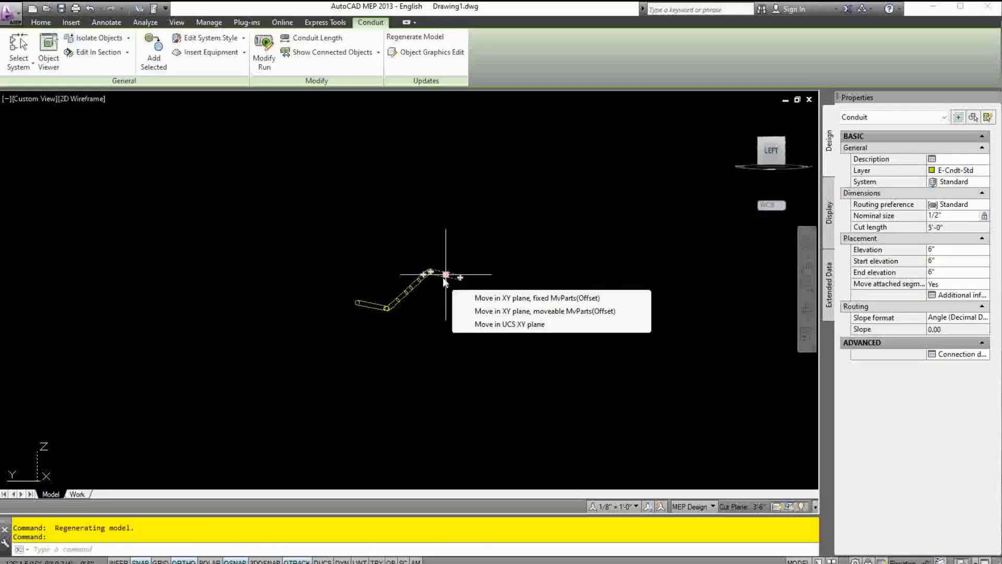
{"action": "left_click", "coordinate": [946, 249]}
{"action": "key", "text": "Escape"}
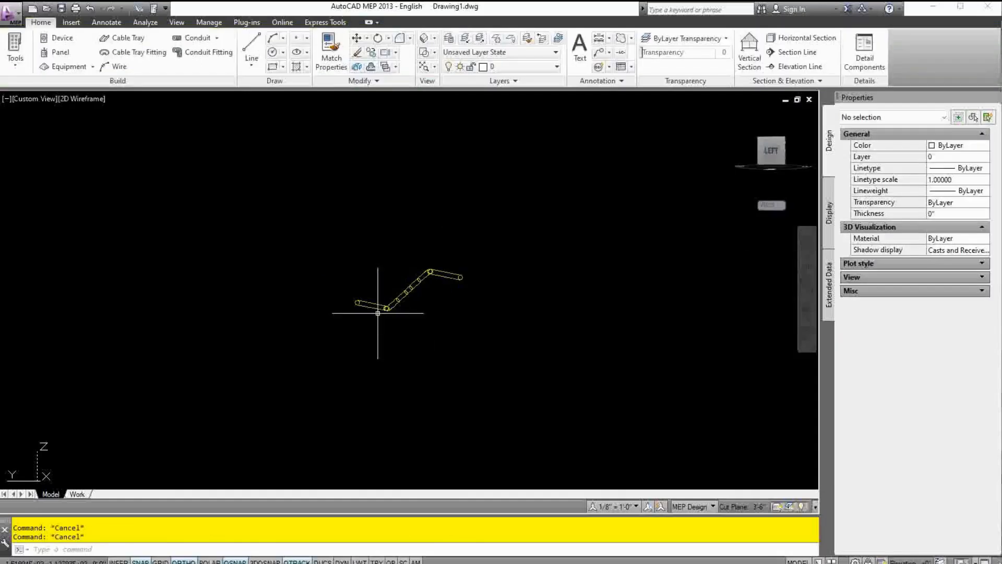
{"action": "left_click", "coordinate": [369, 306]}
{"action": "left_click", "coordinate": [936, 249]}
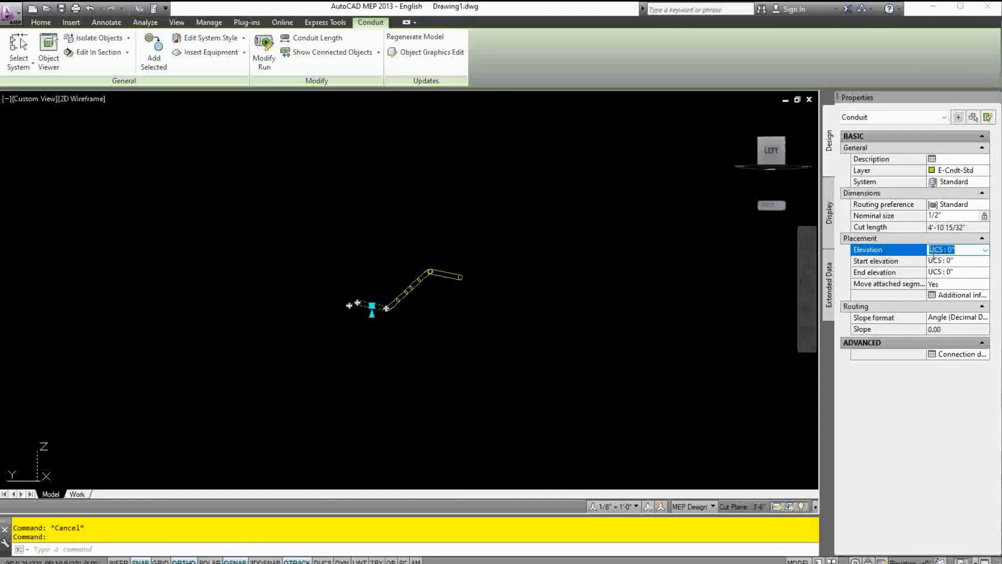
{"action": "key", "text": "Escape"}
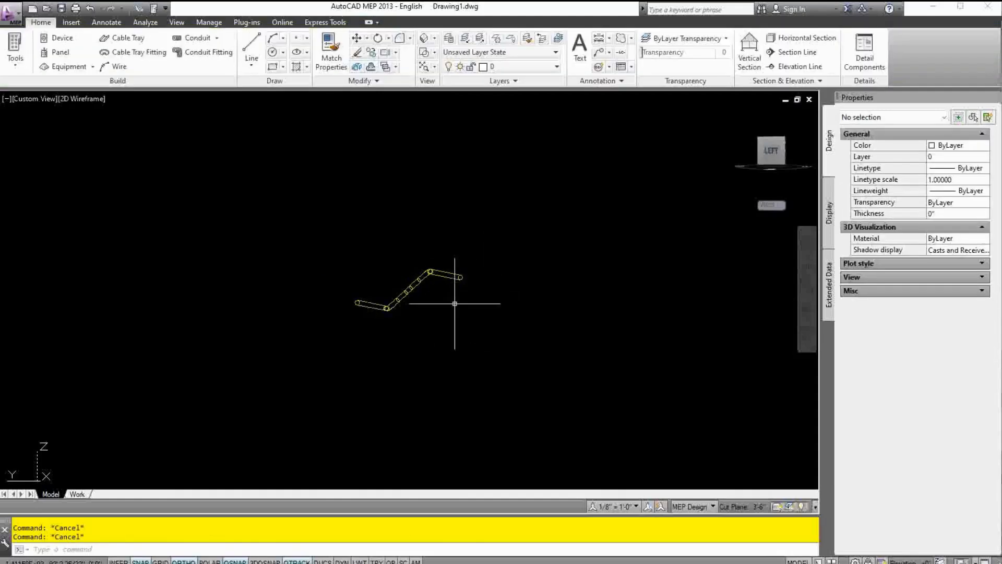
- Inspect the rolling offset from around the left side and in the SW Isometric view
{"action": "middle_click_drag", "start_coordinate": [449, 304], "coordinate": [458, 306], "text": "shift"}
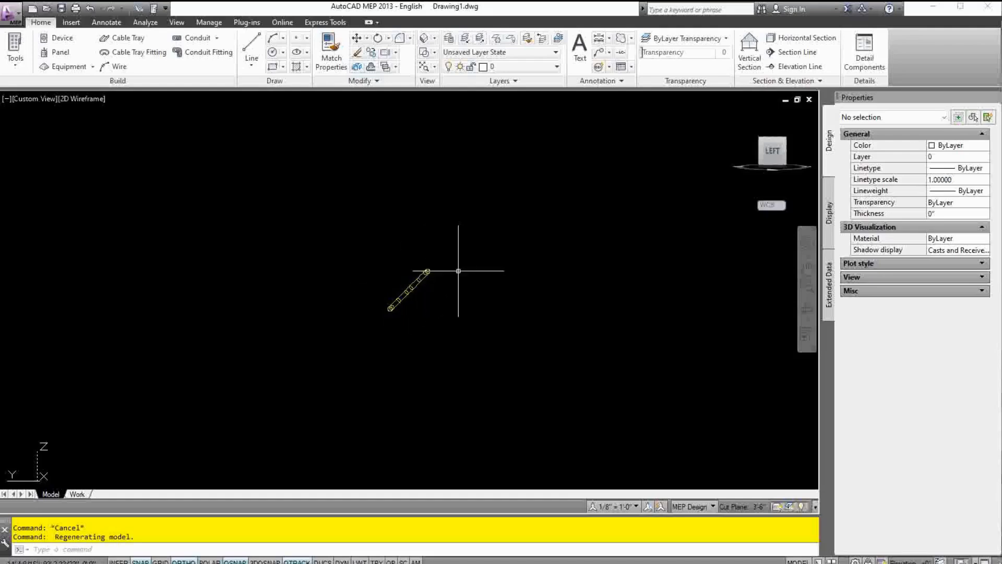
{"action": "middle_click_drag", "start_coordinate": [472, 280], "coordinate": [454, 292], "text": "shift"}
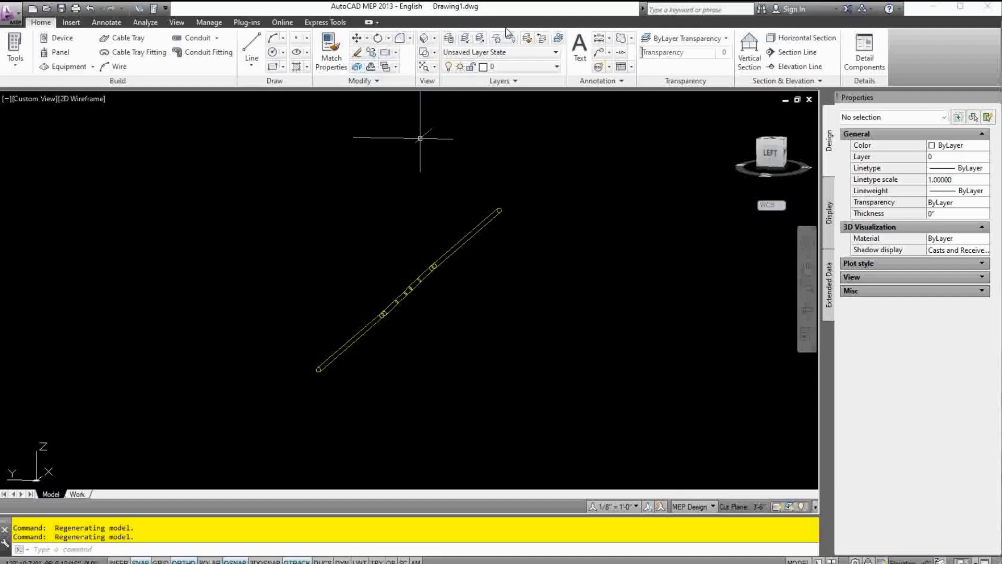
{"action": "left_click", "coordinate": [435, 38]}
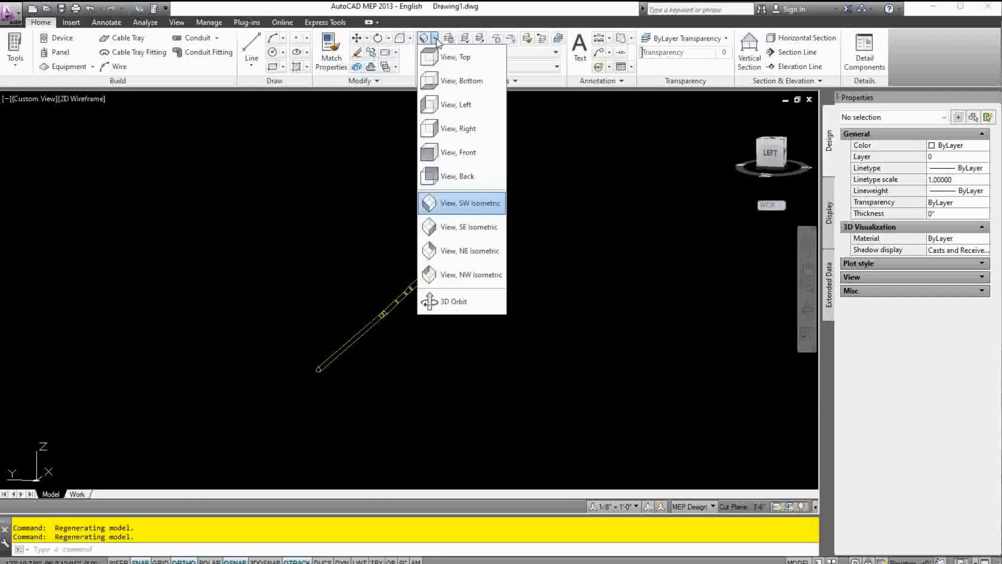
{"action": "left_click", "coordinate": [451, 203]}
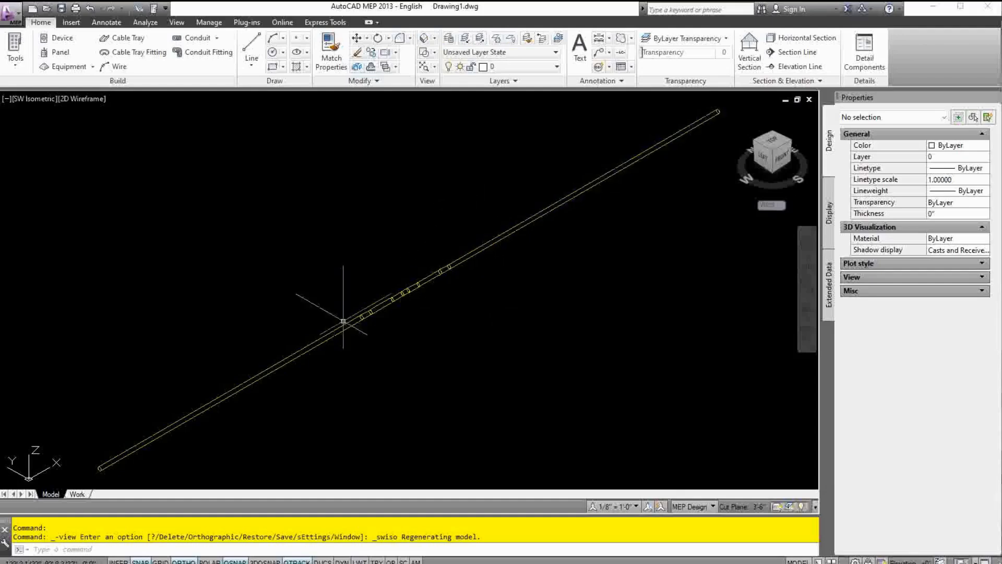
- Inspect the rolling offset in plan from the Top view
{"action": "left_click", "coordinate": [434, 38]}
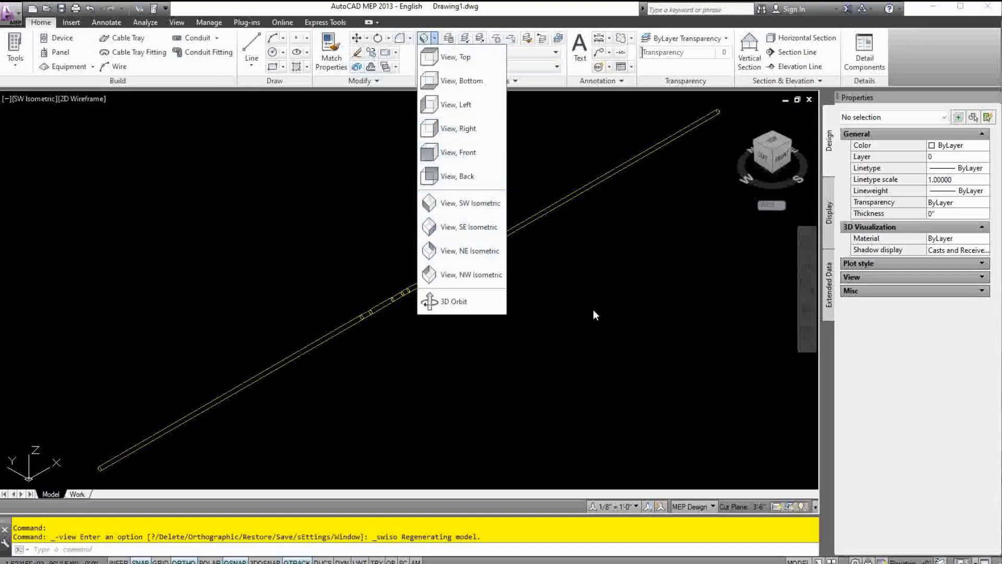
{"action": "left_click", "coordinate": [478, 60]}
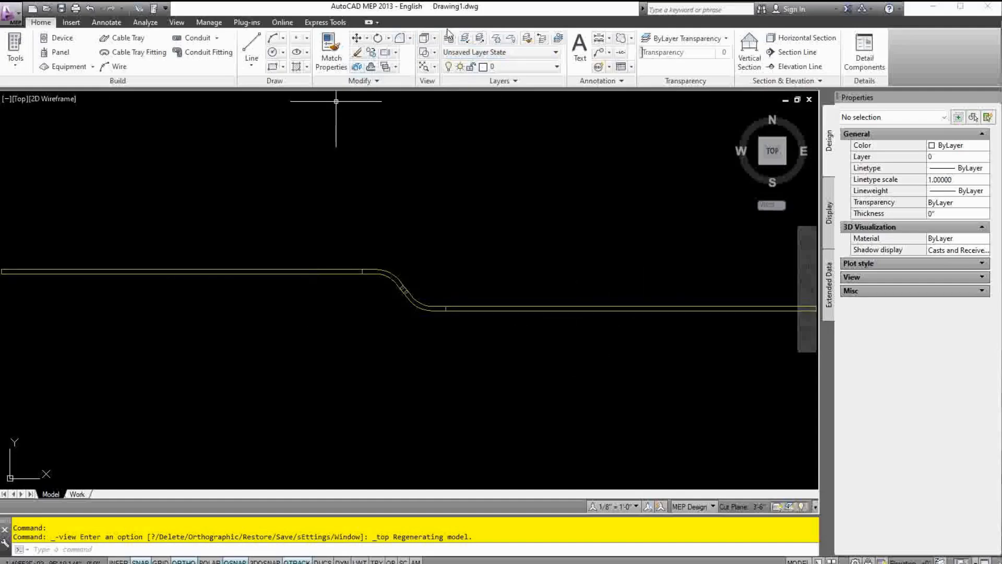
{"action": "left_click", "coordinate": [433, 38]}
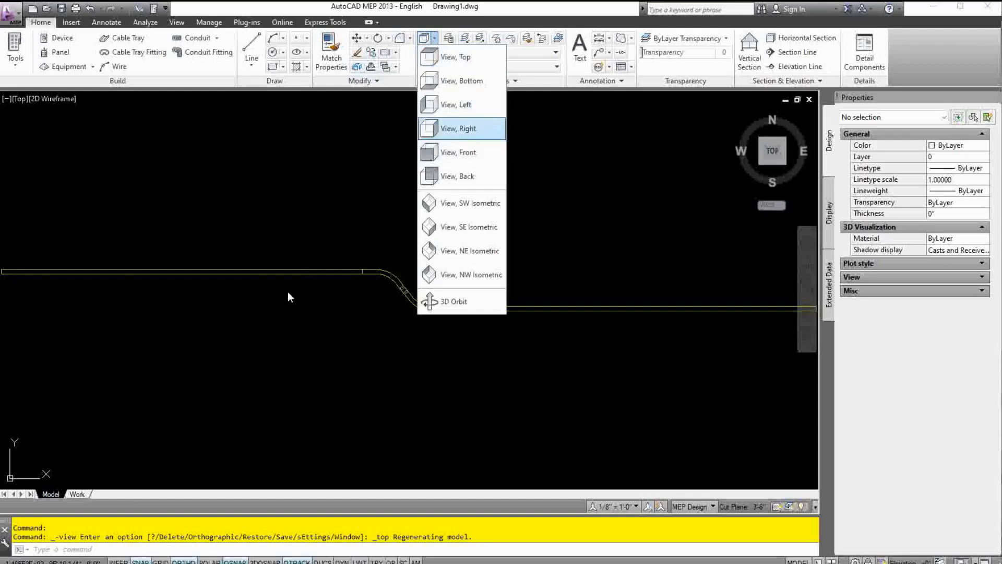
{"action": "left_click", "coordinate": [336, 337]}
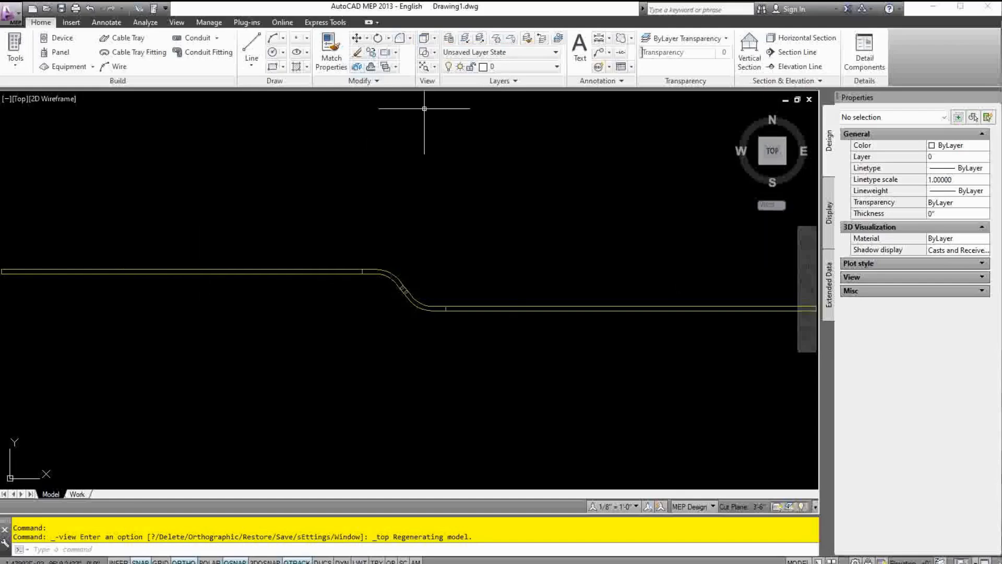
- Examine the rolling offset end-on in the Left view and from a slightly rotated 3D angle
{"action": "left_click", "coordinate": [434, 38]}
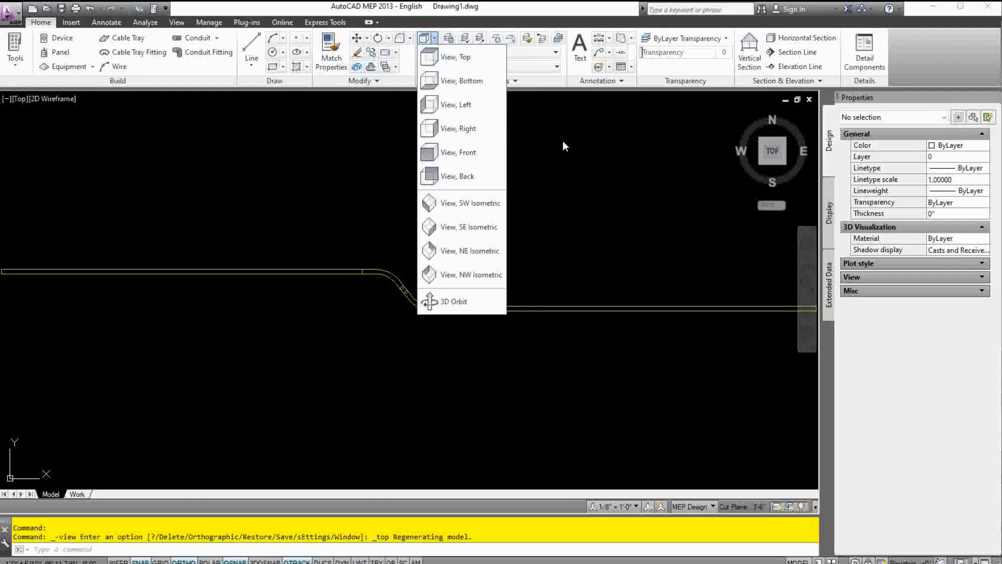
{"action": "left_click", "coordinate": [473, 106]}
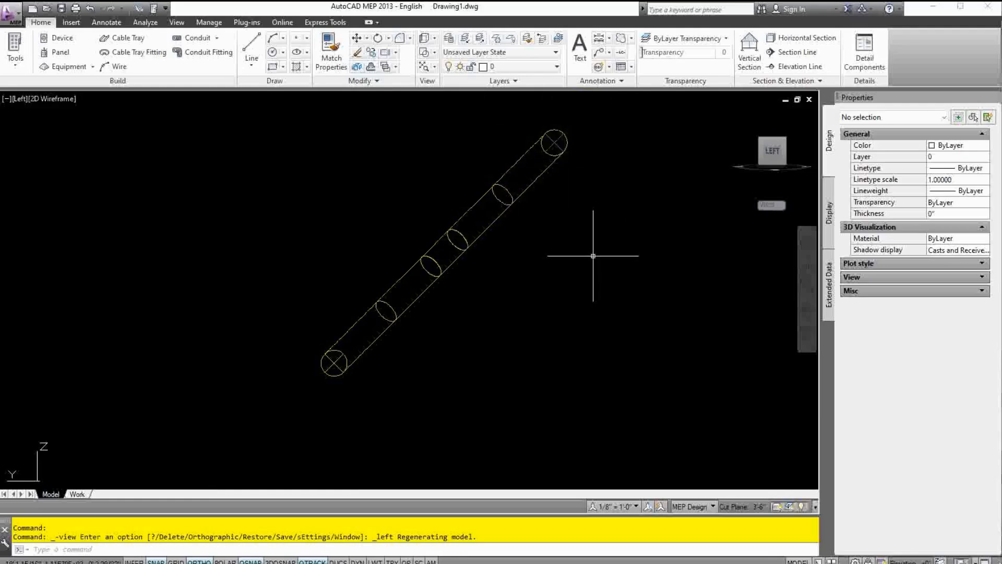
{"action": "mouse_move", "coordinate": [592, 256]}
{"action": "middle_mouse_down", "text": "shift"}
{"action": "mouse_move", "coordinate": [568, 275]}
{"action": "mouse_move", "coordinate": [651, 270]}
{"action": "mouse_move", "coordinate": [624, 264]}
{"action": "mouse_move", "coordinate": [531, 281]}
{"action": "middle_mouse_up", "text": "shift"}
{"action": "scroll", "coordinate": [569, 277], "scroll_direction": "down", "scroll_amount": 2}
{"action": "scroll", "coordinate": [621, 270], "scroll_direction": "down", "scroll_amount": 2}
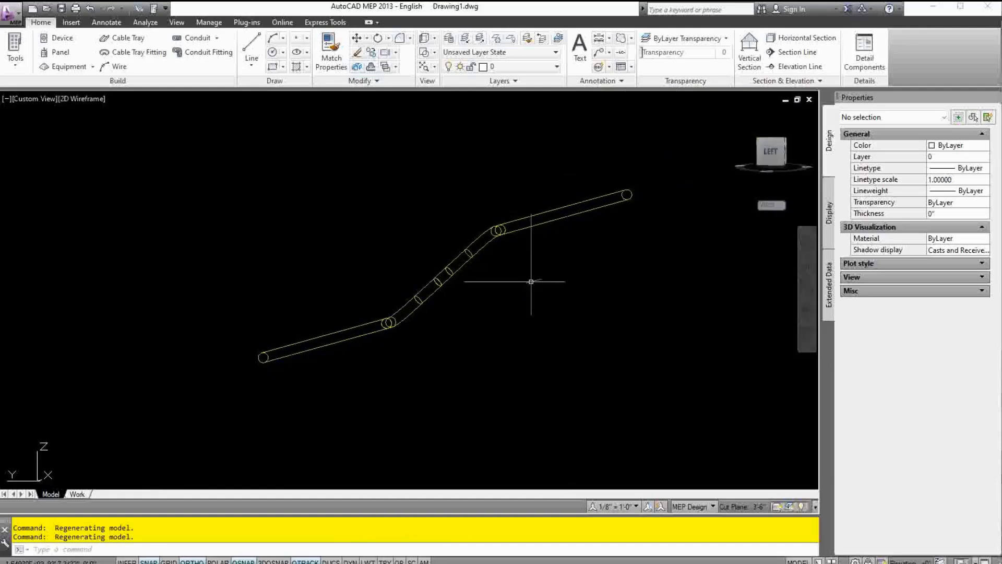